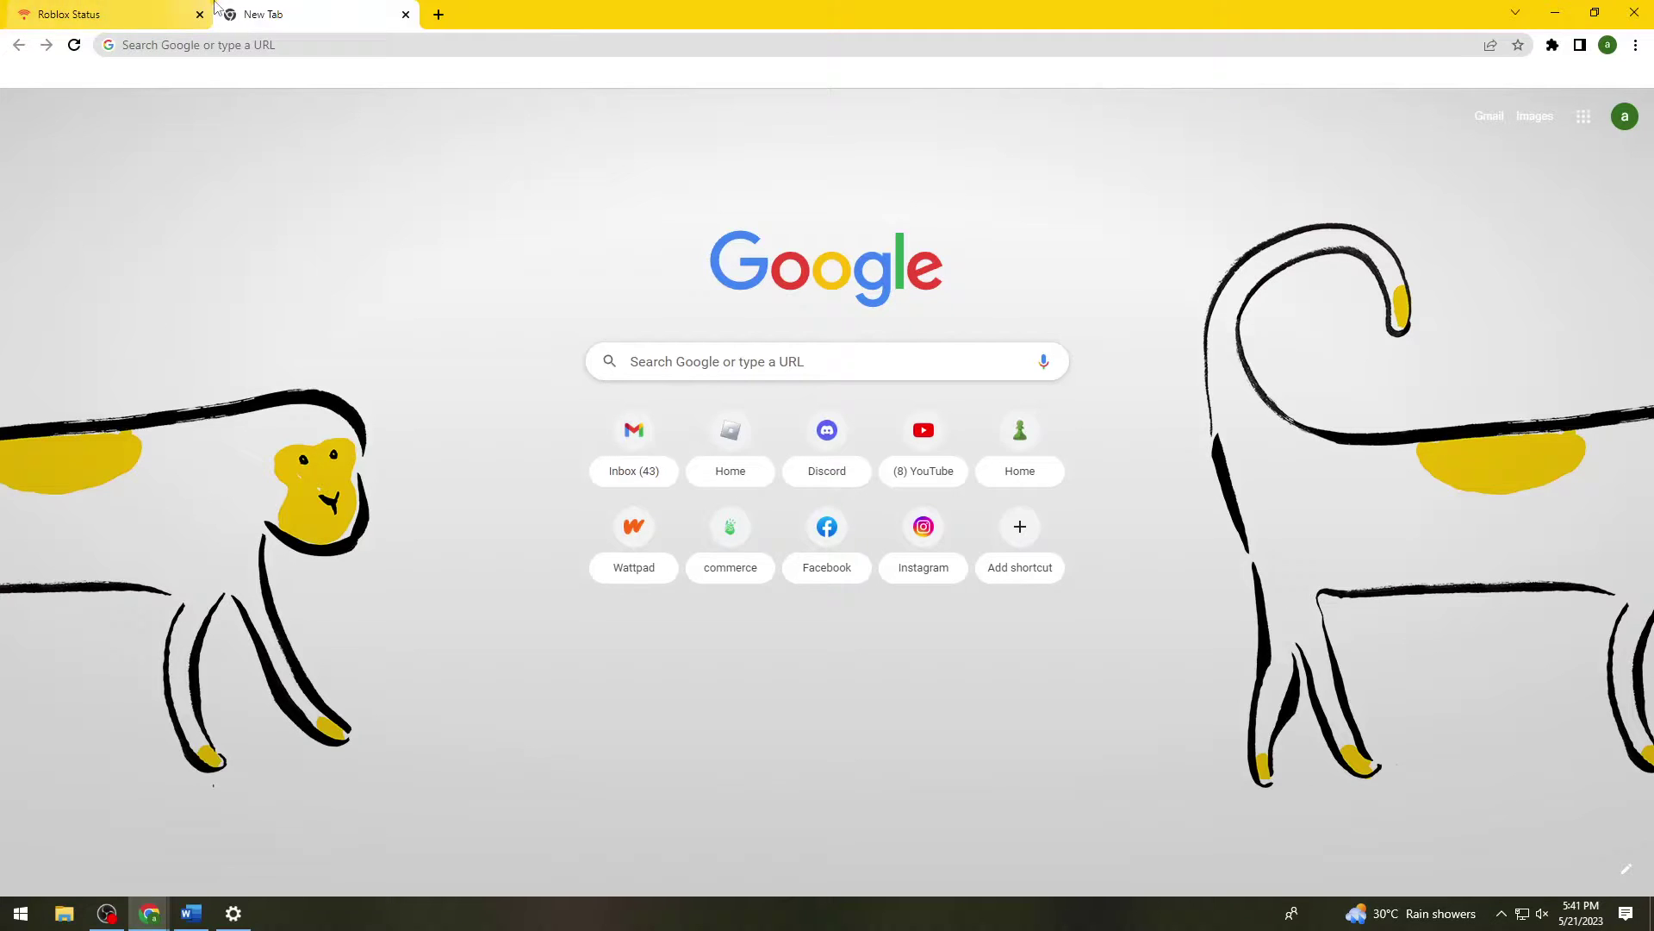
# Close the spare New Tab and highlight the Creator heading and Studio status row on Roblox Status
pyautogui.click(104, 14)
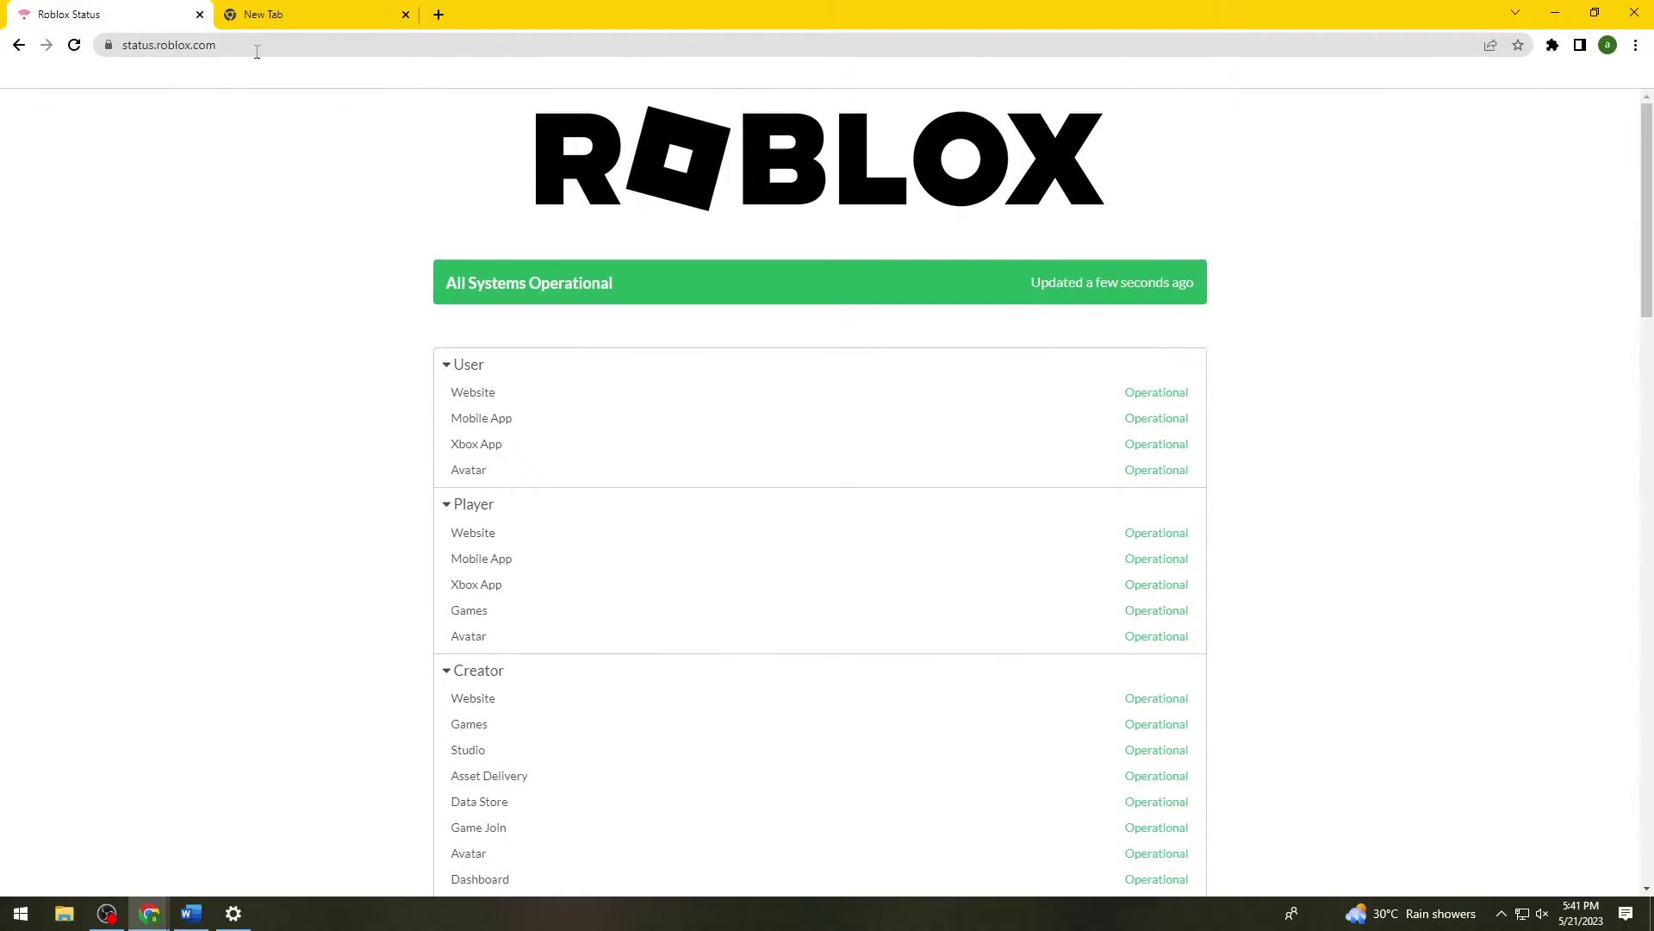
pyautogui.middleClick(353, 12)
pyautogui.scroll(-2, 879, 617)
pyautogui.moveTo(453, 498); pyautogui.dragTo(485, 498)
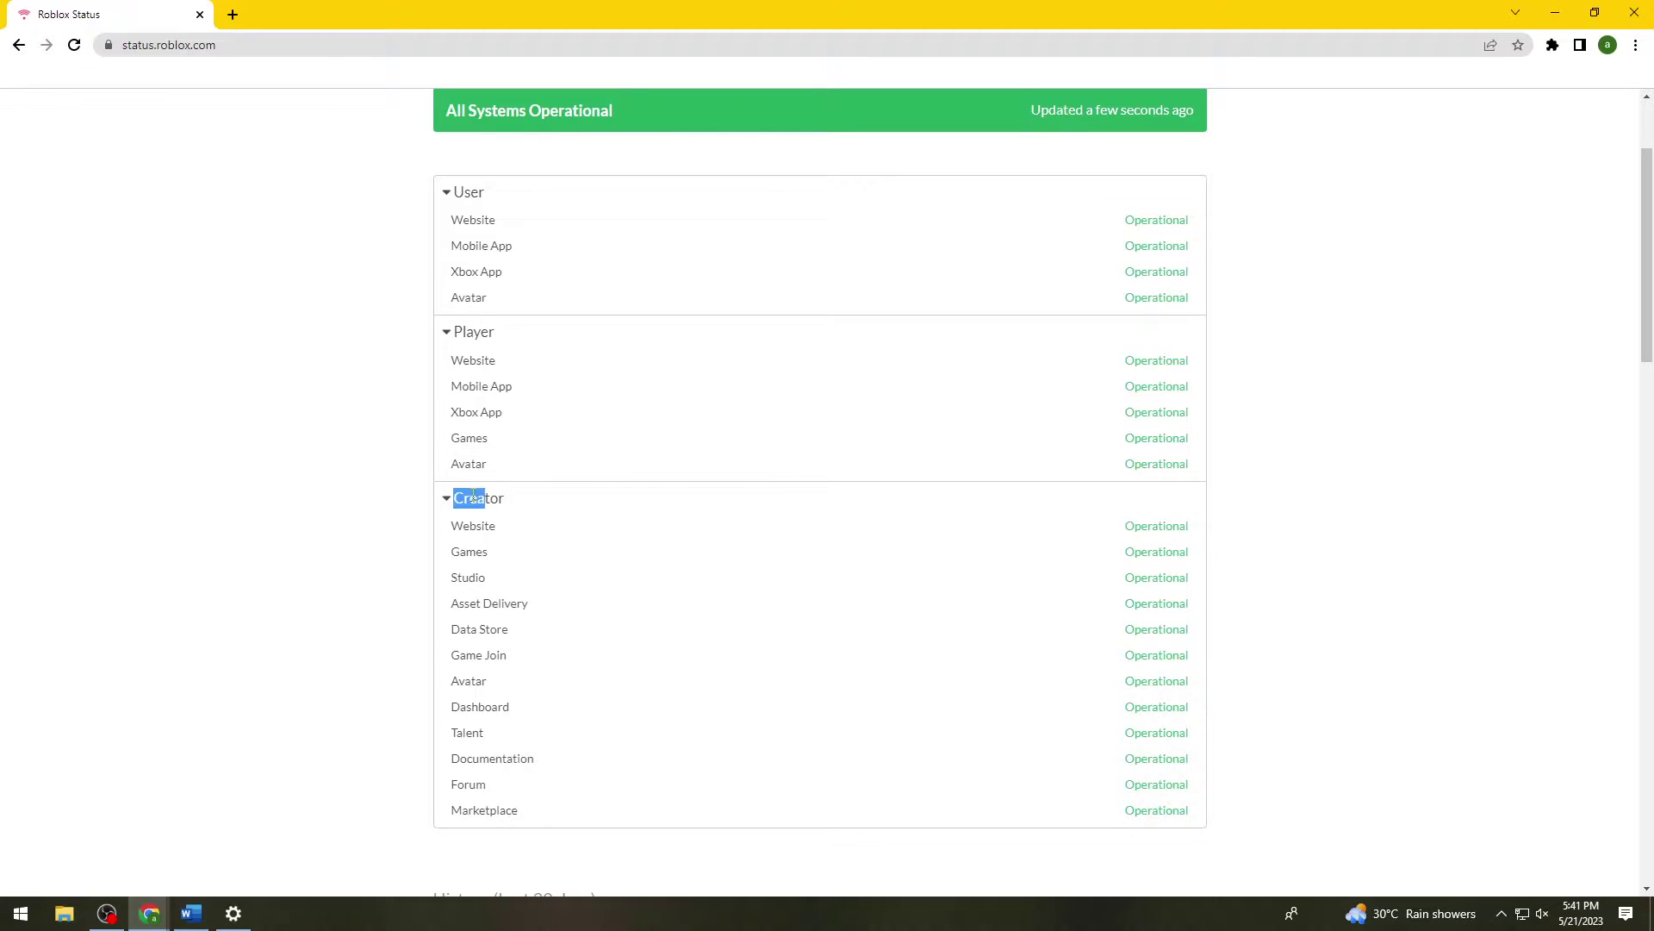
pyautogui.click(408, 543)
pyautogui.moveTo(457, 578); pyautogui.dragTo(1190, 575)
pyautogui.click(1255, 581)
# Scroll down through the resolved incident history, then back up to the all-operational summary
pyautogui.scroll(-1, 1313, 534)
pyautogui.scroll(-4, 1309, 536)
pyautogui.scroll(-5, 1292, 545)
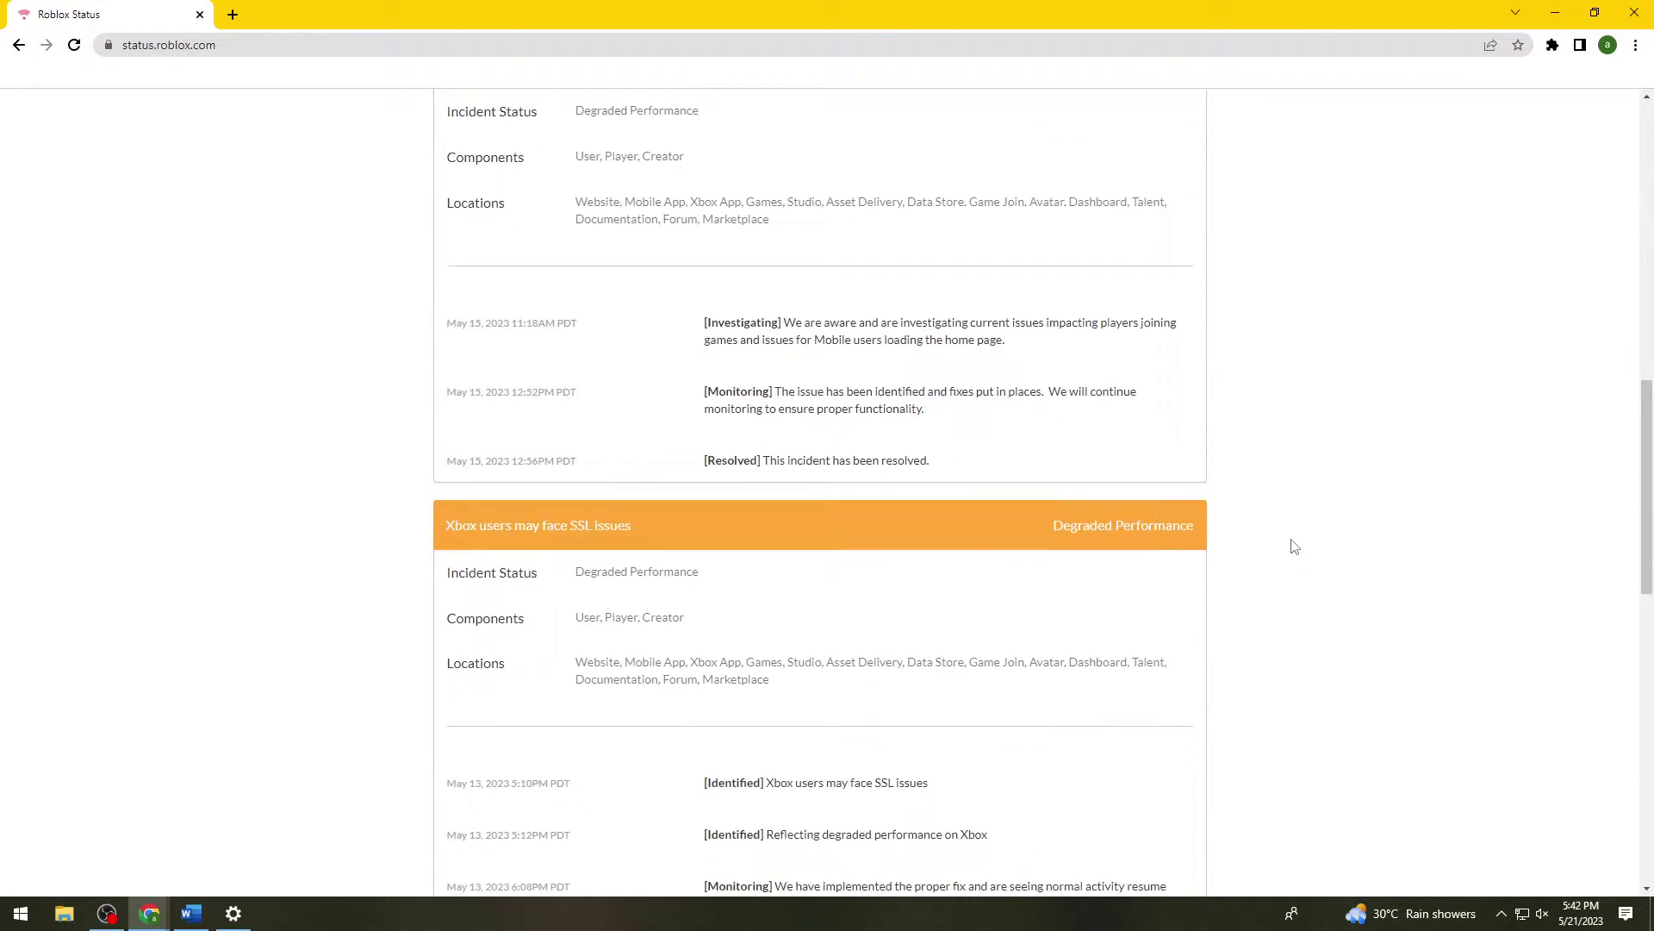
pyautogui.scroll(-4, 1288, 549)
pyautogui.scroll(-1, 1206, 565)
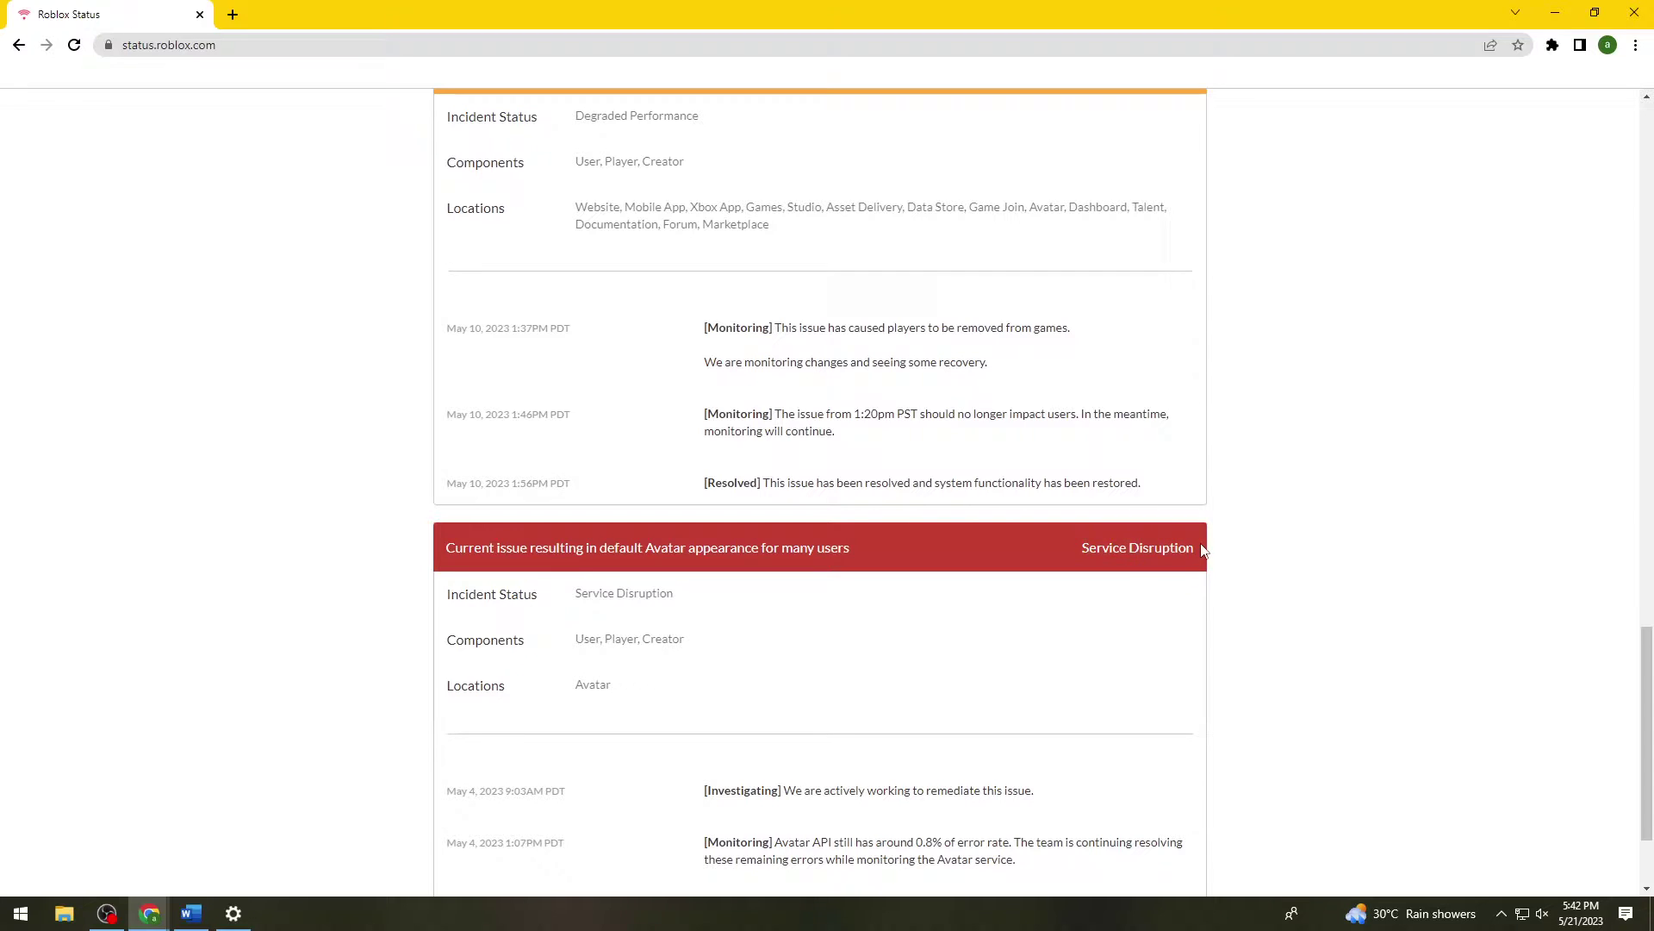
pyautogui.scroll(-2, 1292, 542)
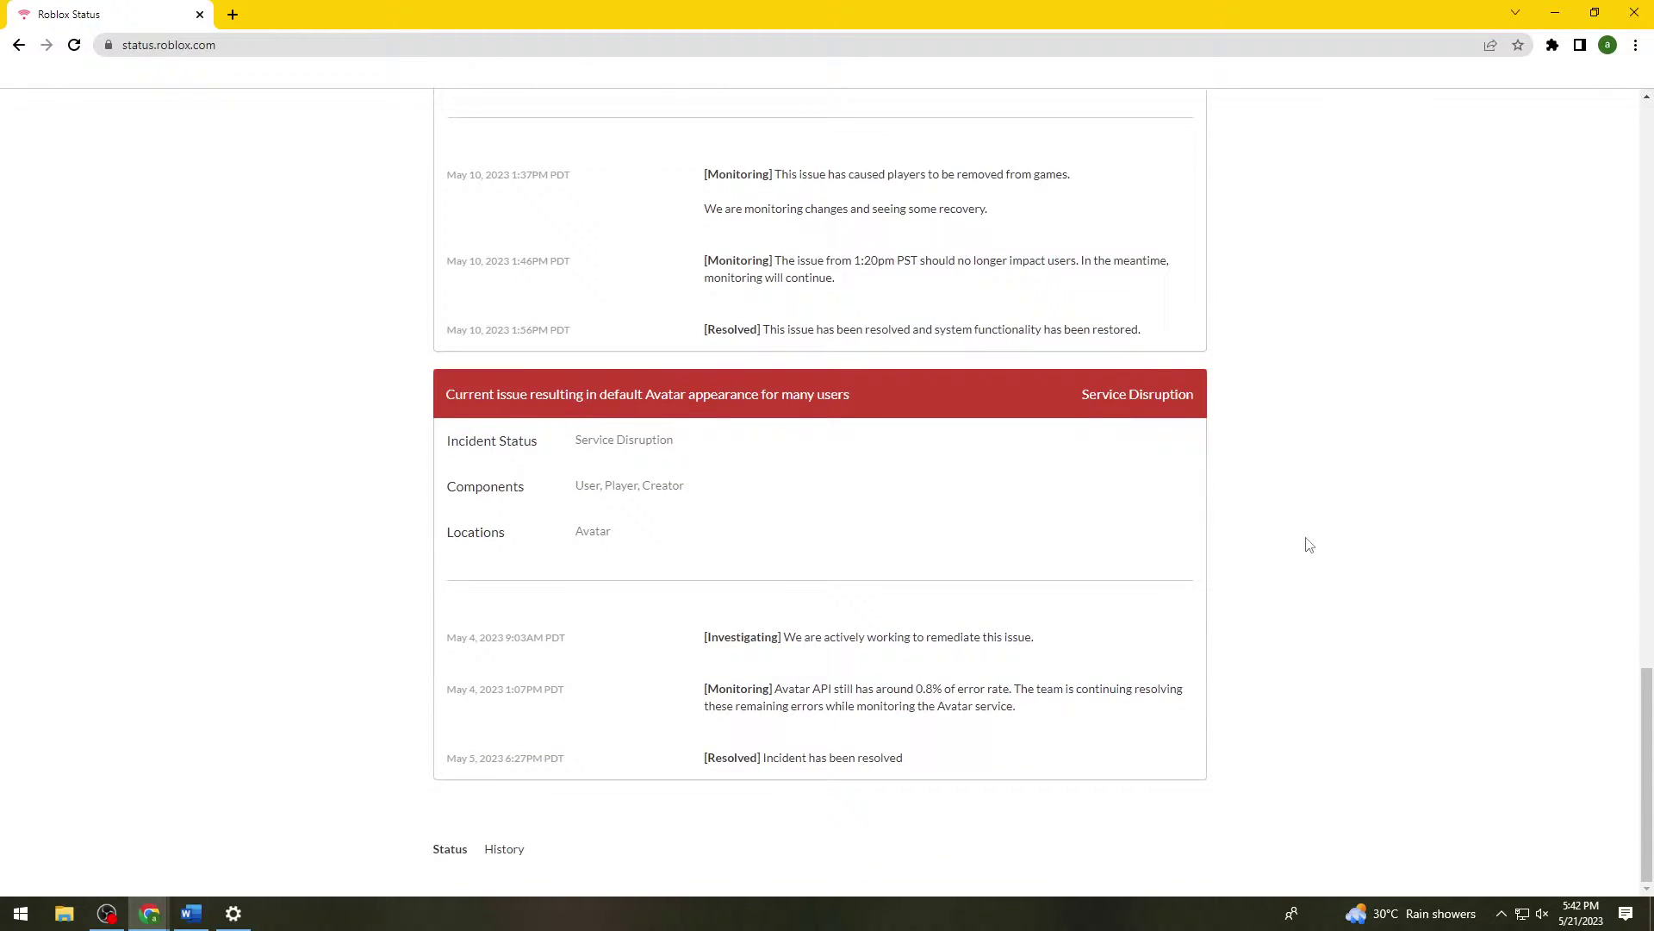
pyautogui.scroll(5, 1387, 585)
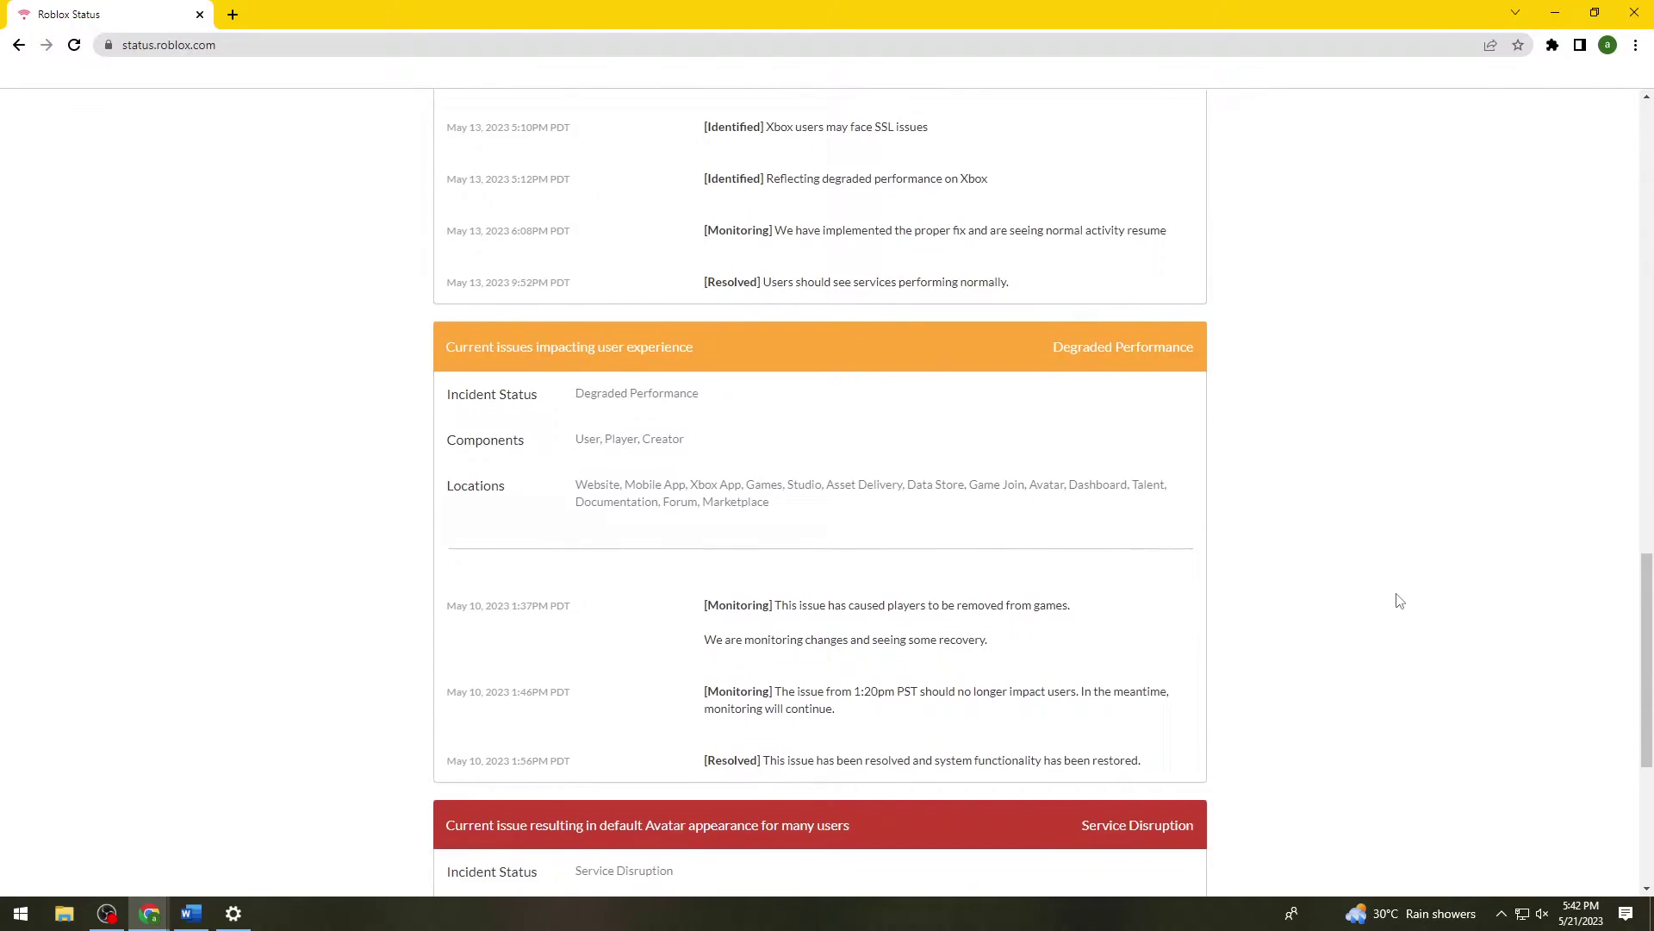
pyautogui.scroll(6, 1396, 598)
pyautogui.scroll(6, 1206, 569)
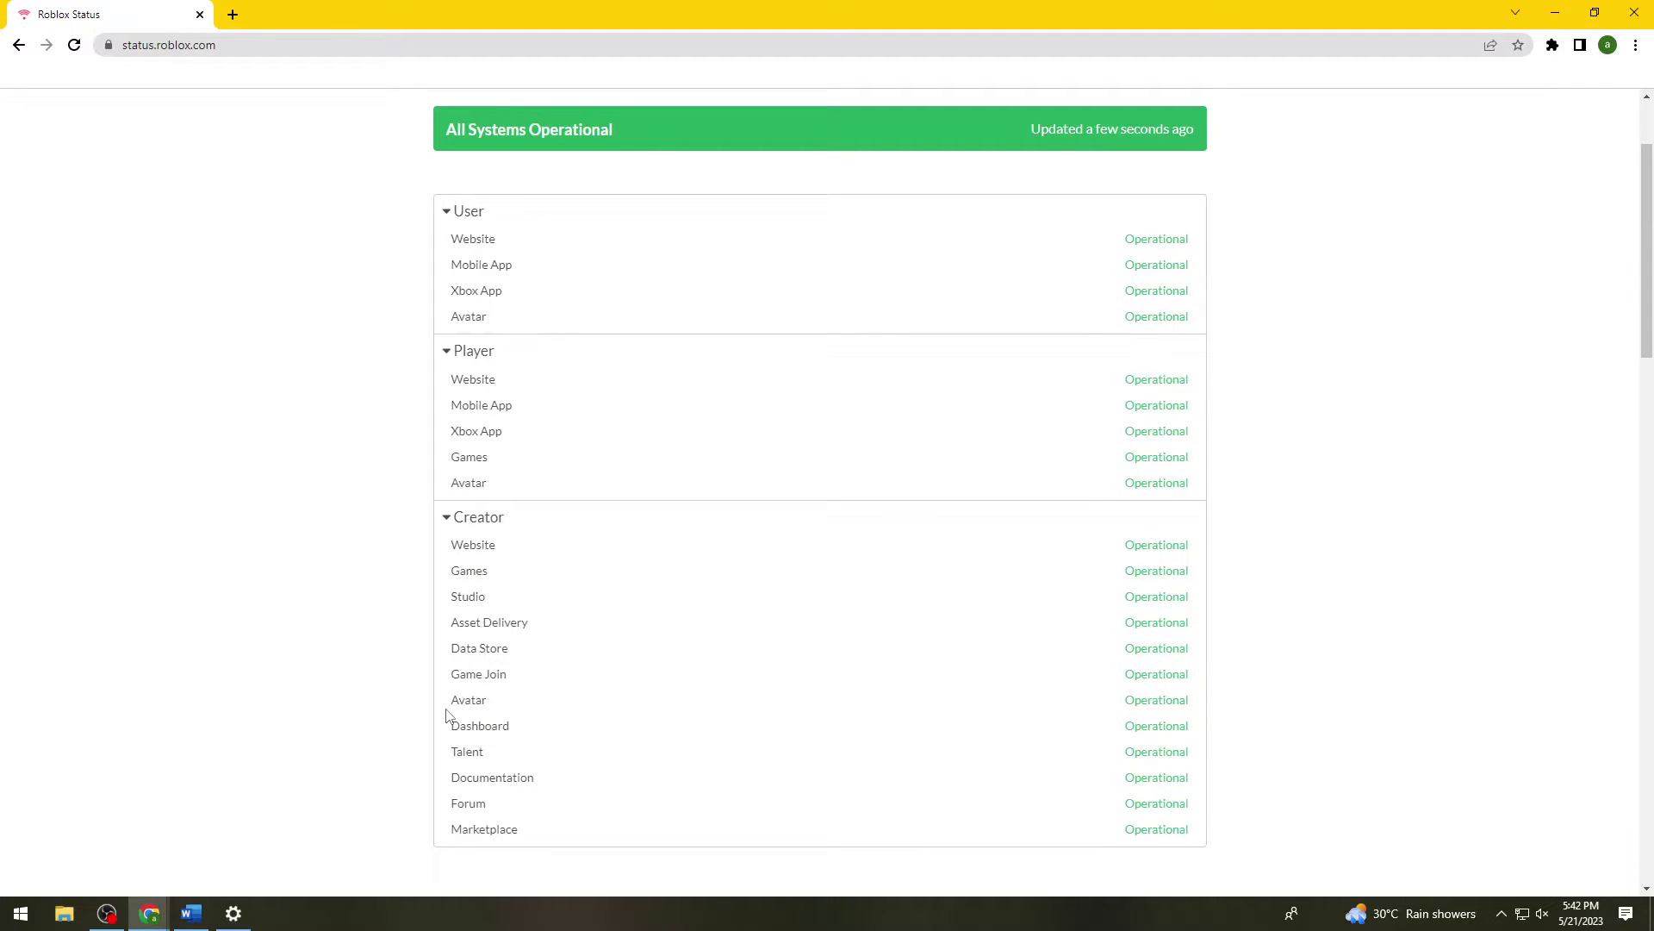
pyautogui.doubleClick(453, 598)
pyautogui.click(1026, 633)
pyautogui.doubleClick(454, 596)
pyautogui.click(1241, 594)
# Load speedtest.net in a new browser tab
pyautogui.click(232, 16)
pyautogui.write('speed')
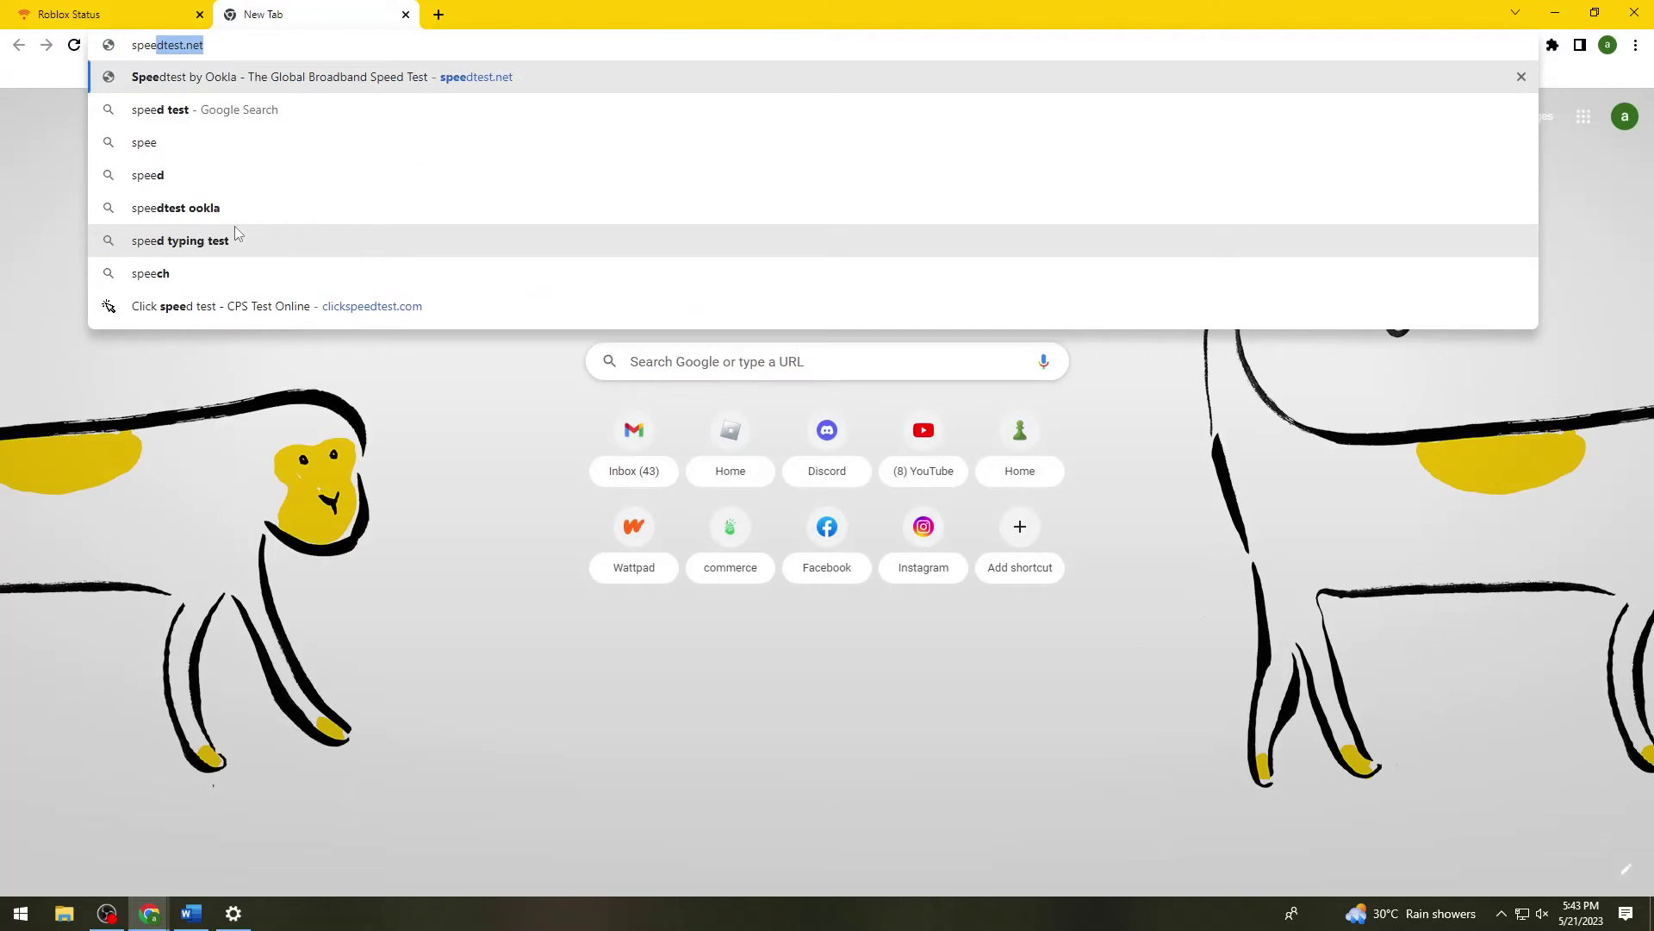
pyautogui.write('test.net')
pyautogui.press('Return')
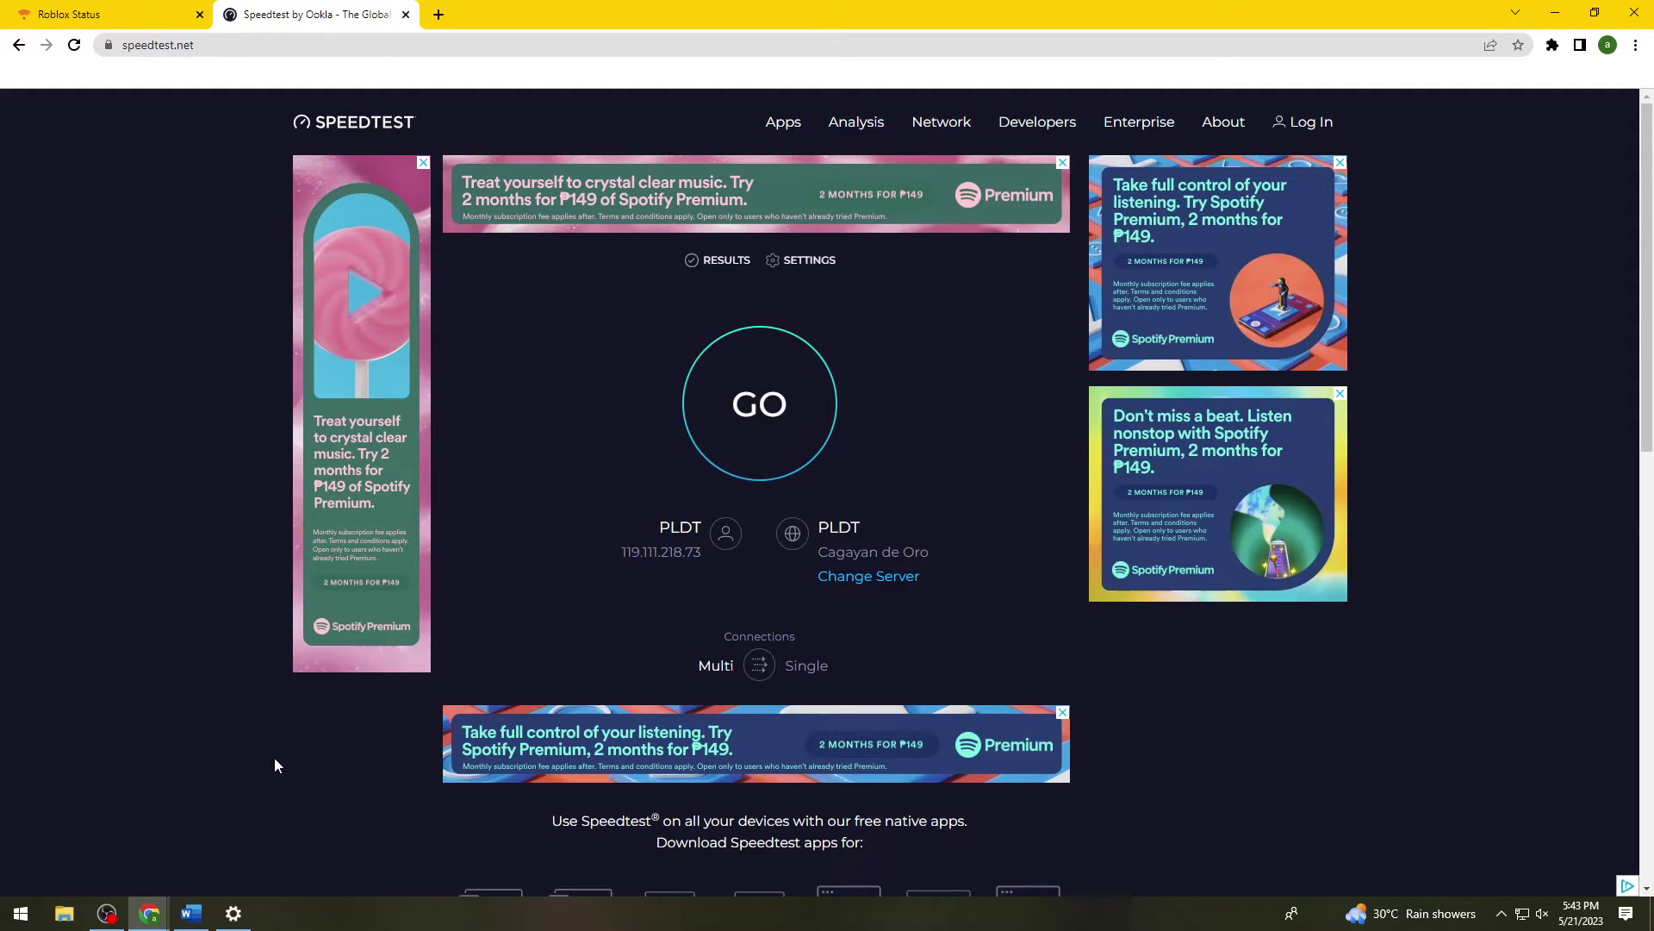
# Close the already-open Settings window from its taskbar menu
pyautogui.click(4, 920)
pyautogui.click(4, 921)
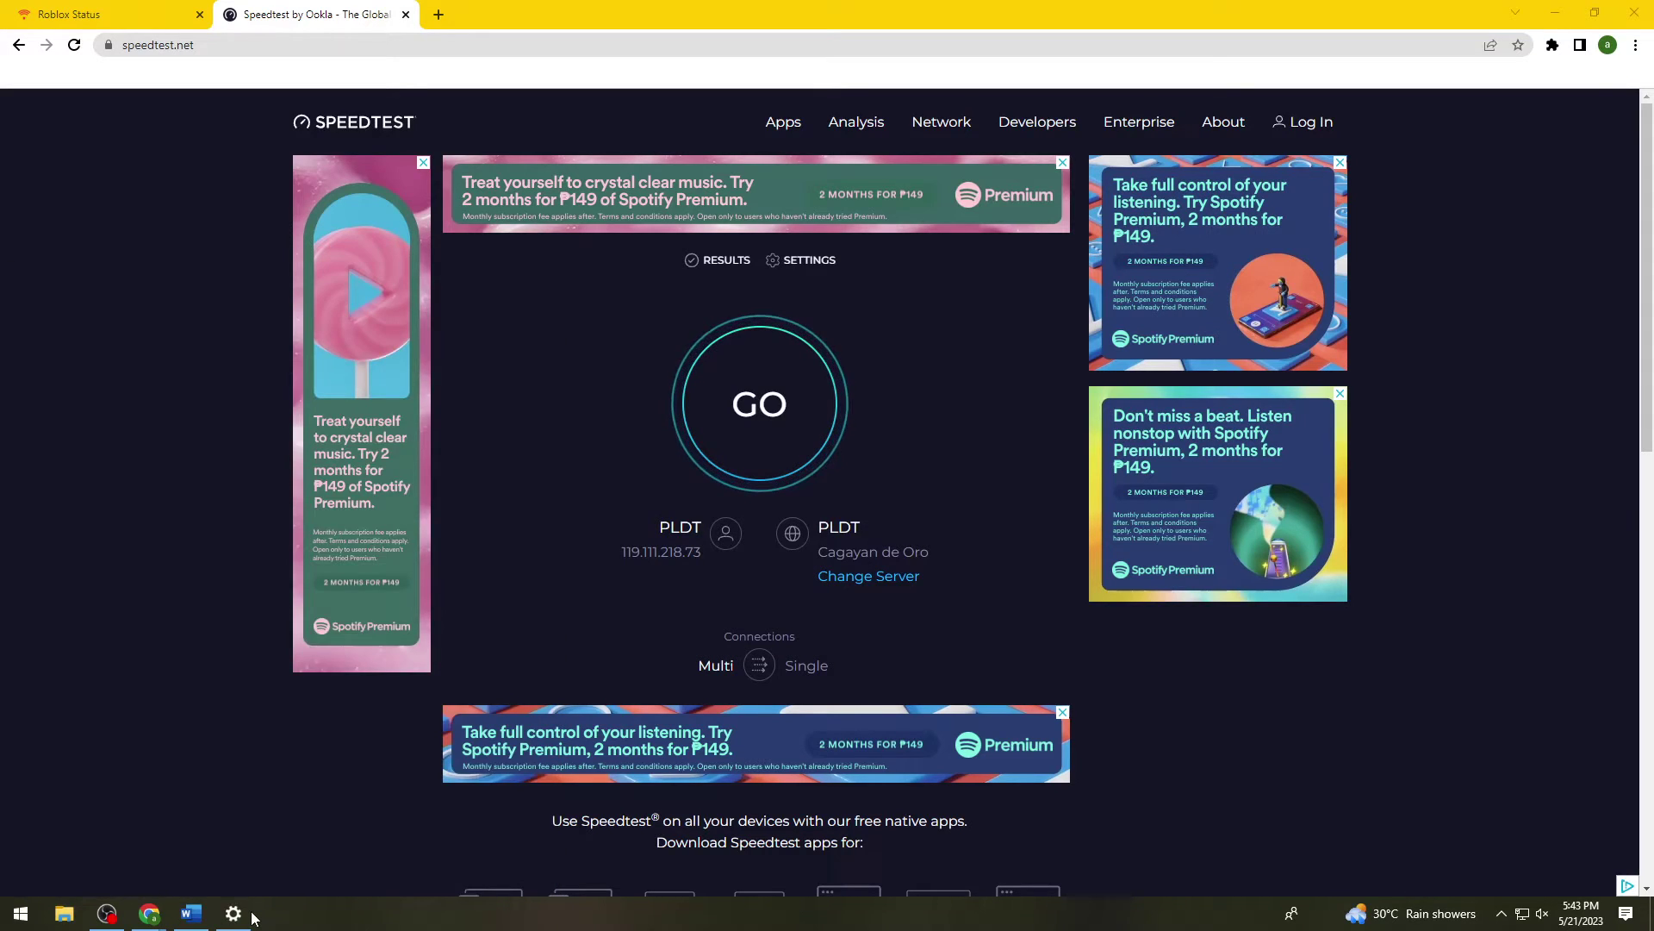
pyautogui.rightClick(242, 896)
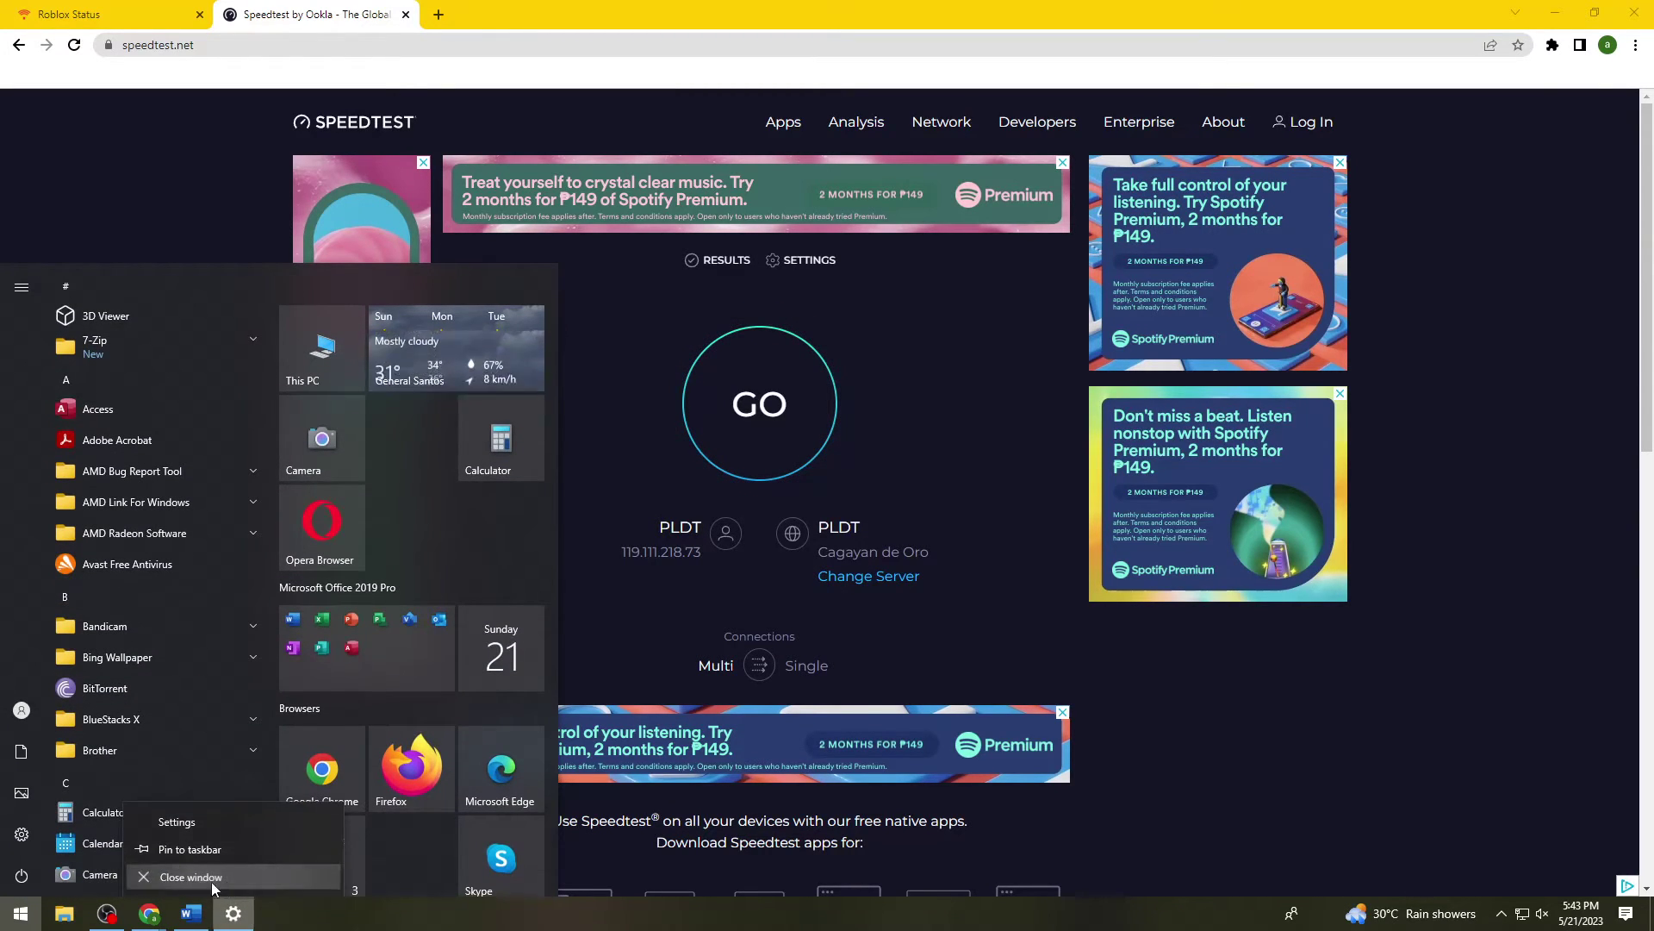
pyautogui.click(207, 881)
# Search Start for 'tro' and open Troubleshoot Other problems
pyautogui.click(18, 915)
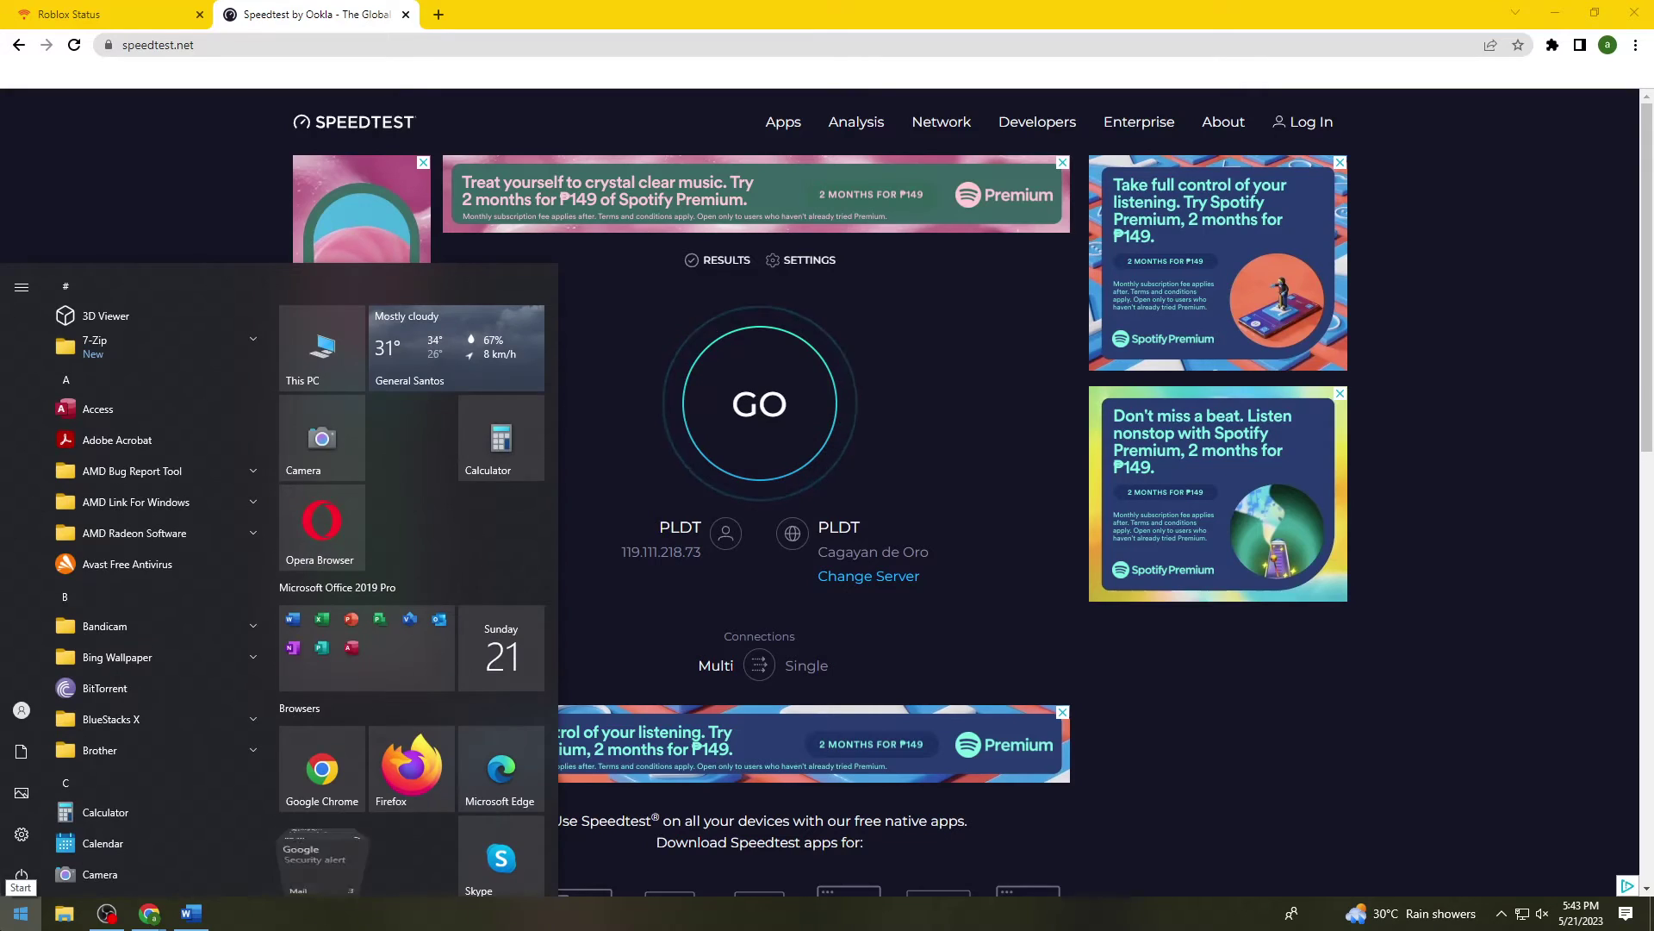
pyautogui.write('tro')
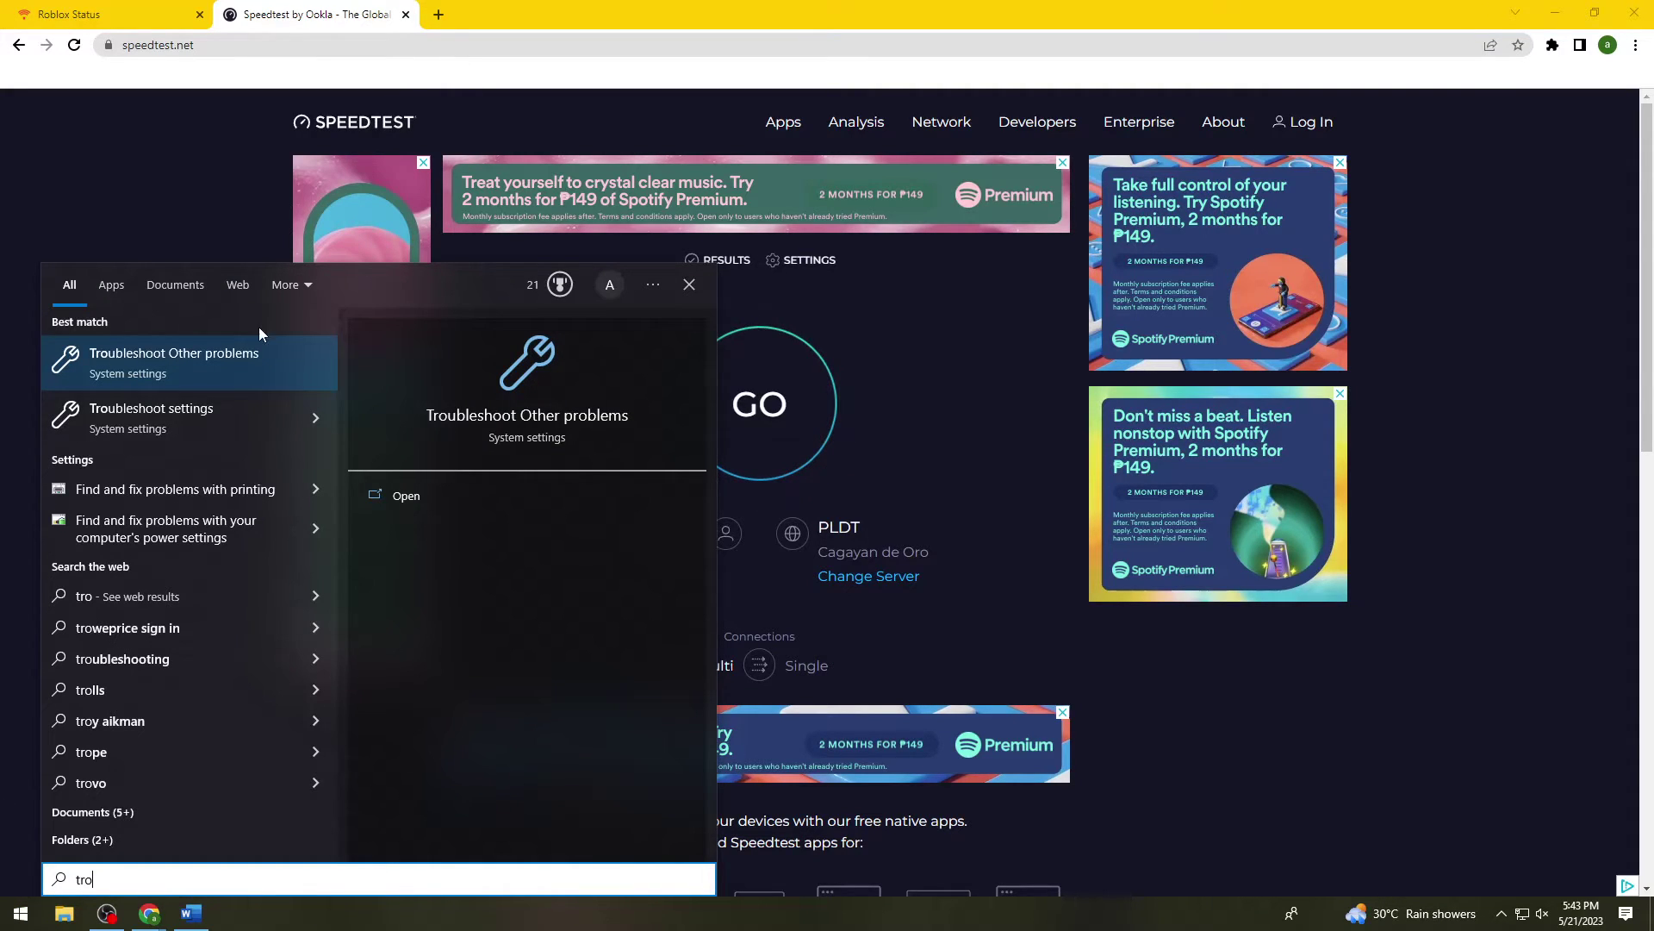
pyautogui.click(238, 369)
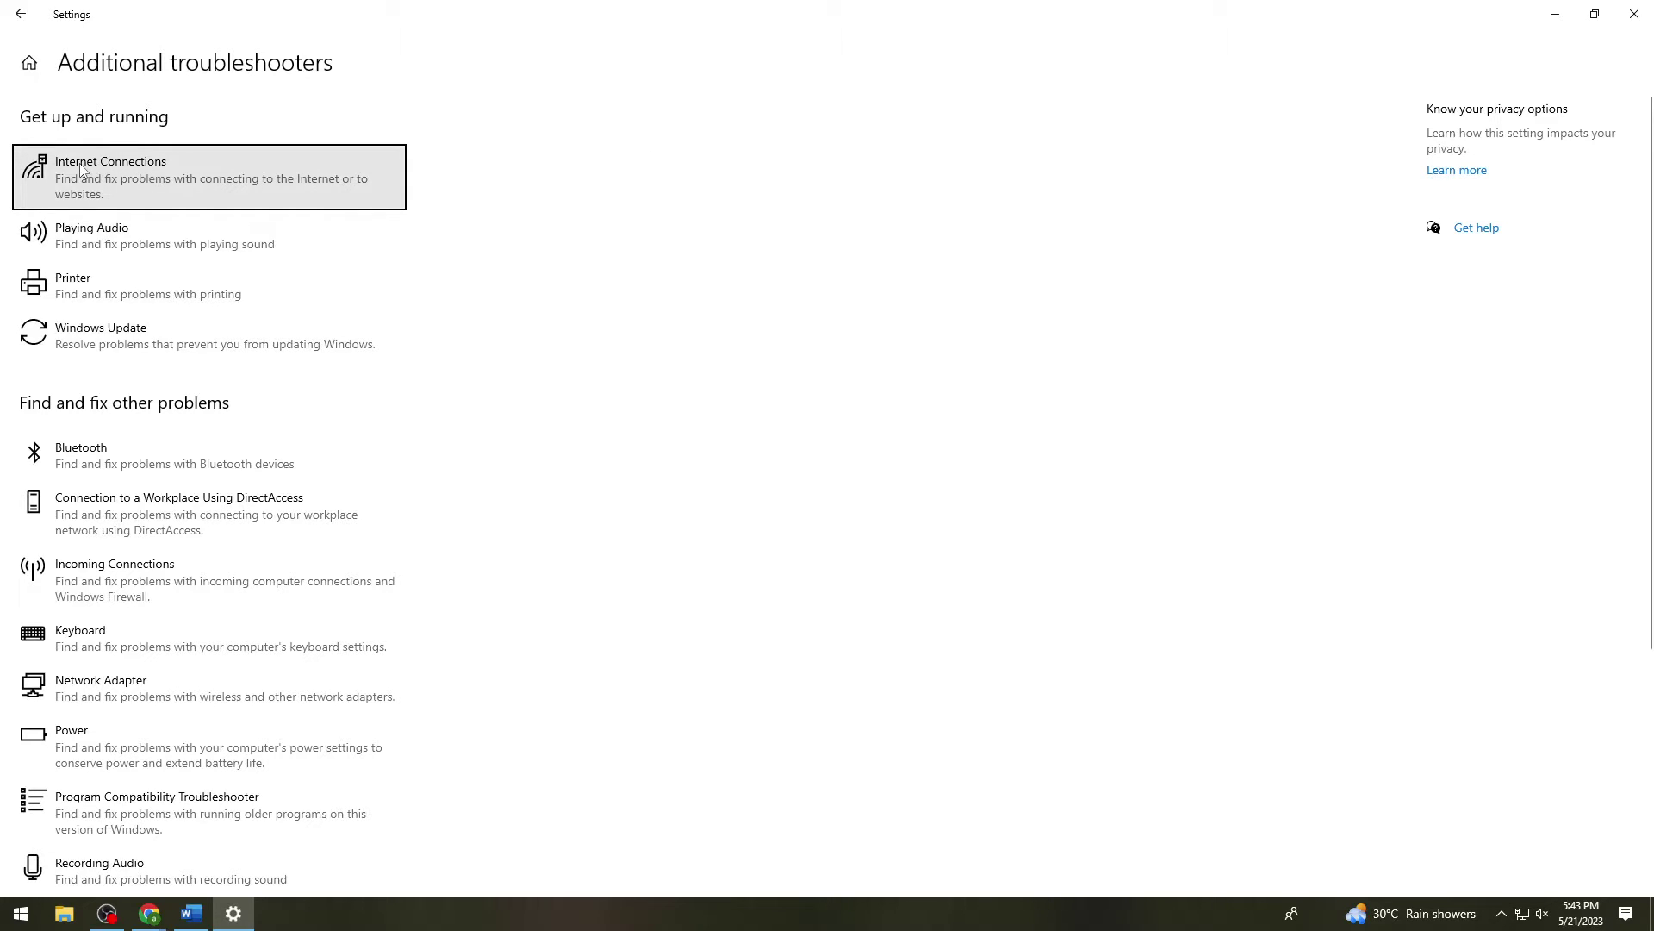
# Run the Internet Connections troubleshooter on the Internet connection, then close it after no problem is found
pyautogui.click(135, 201)
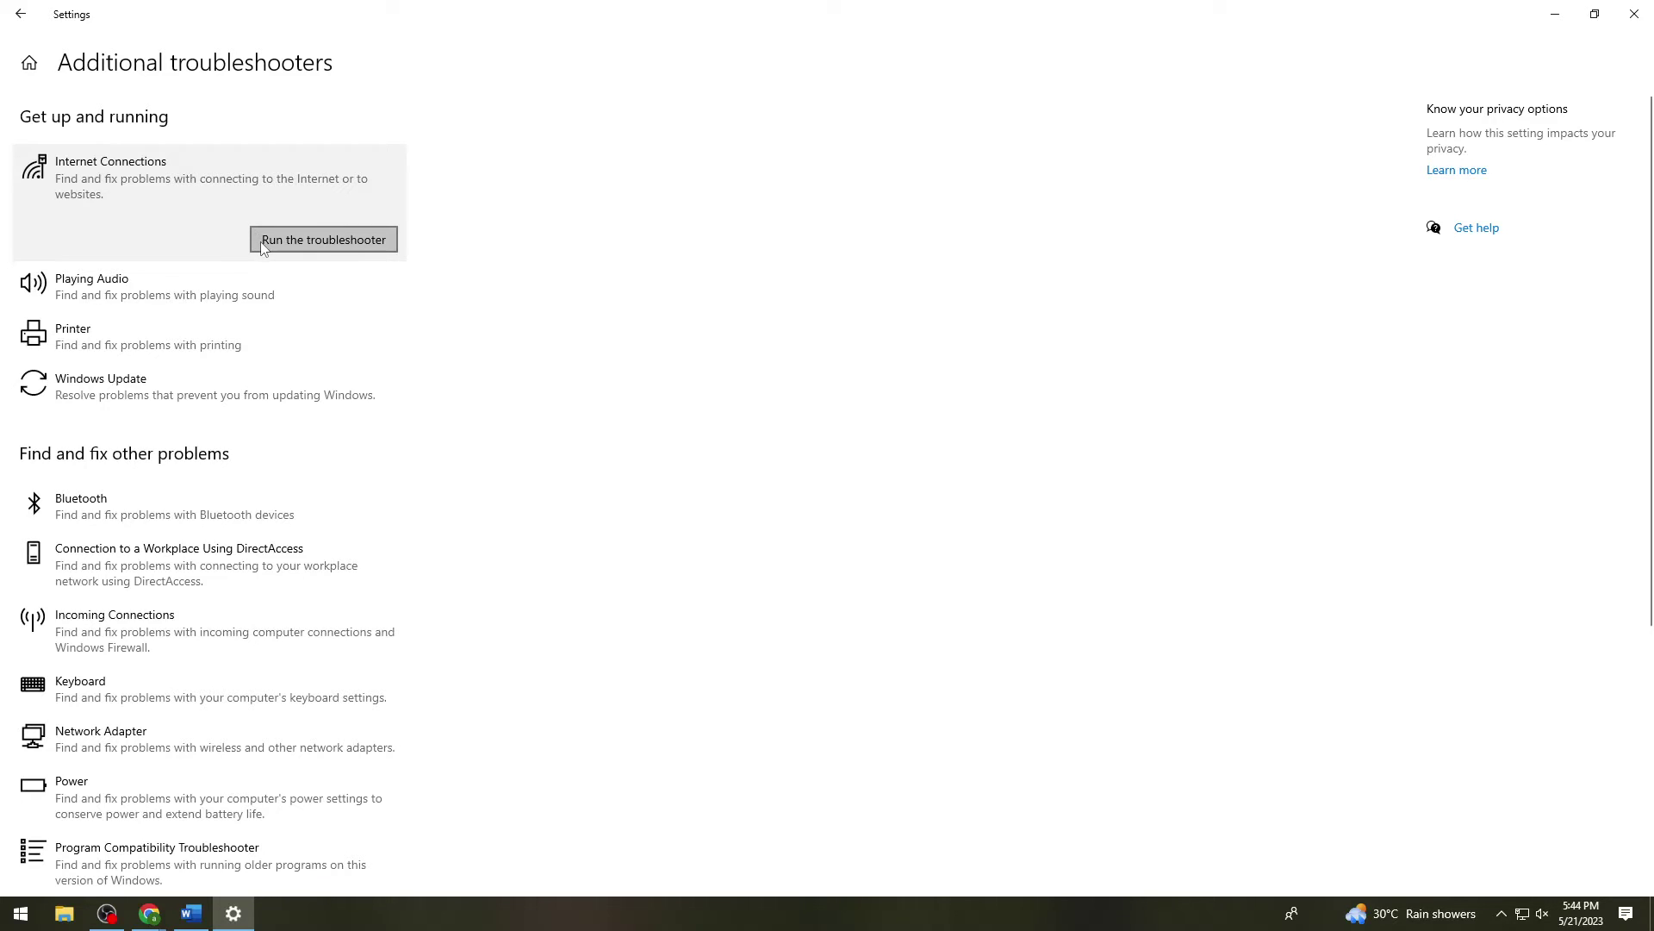
pyautogui.click(267, 241)
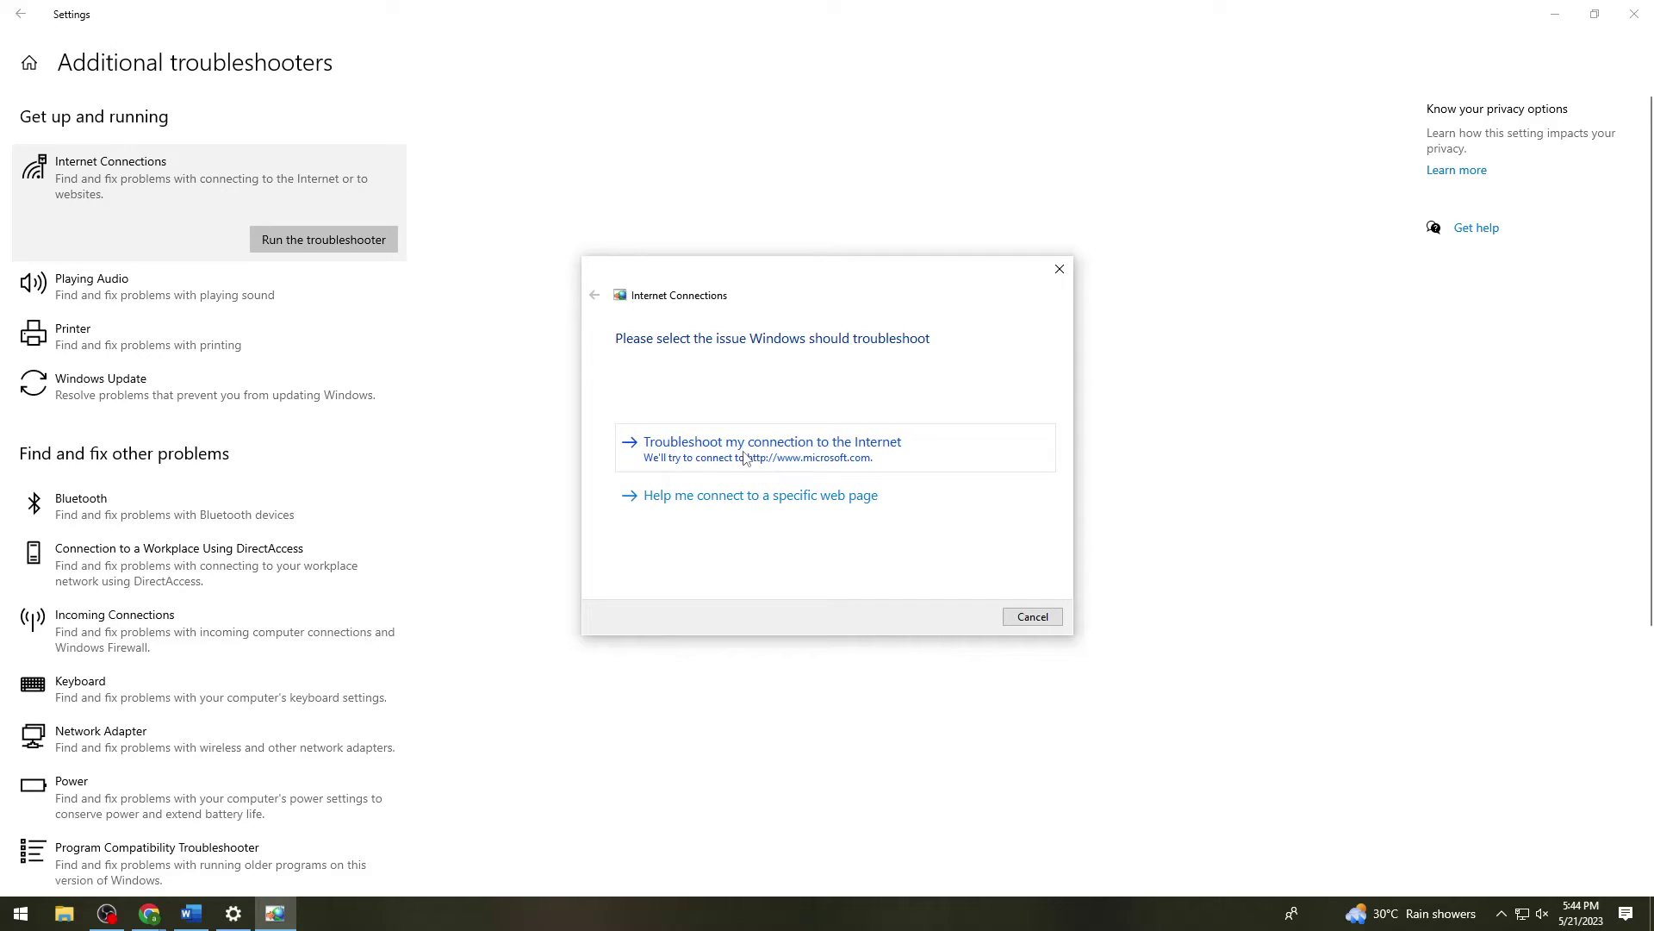
pyautogui.click(922, 457)
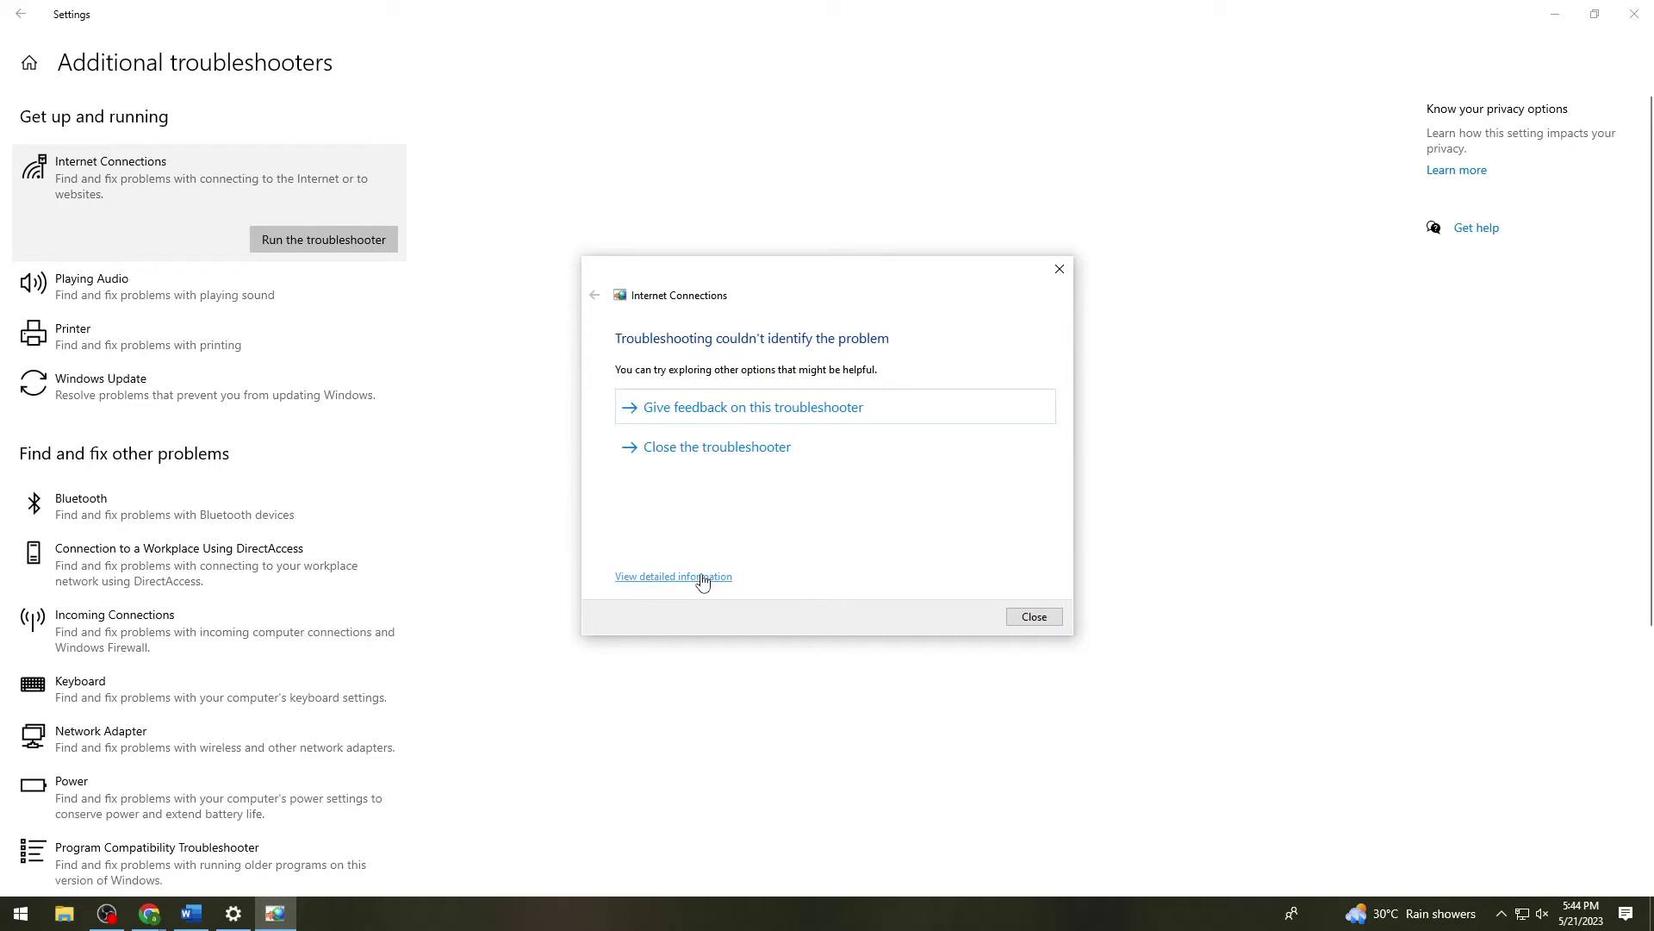
pyautogui.click(1034, 621)
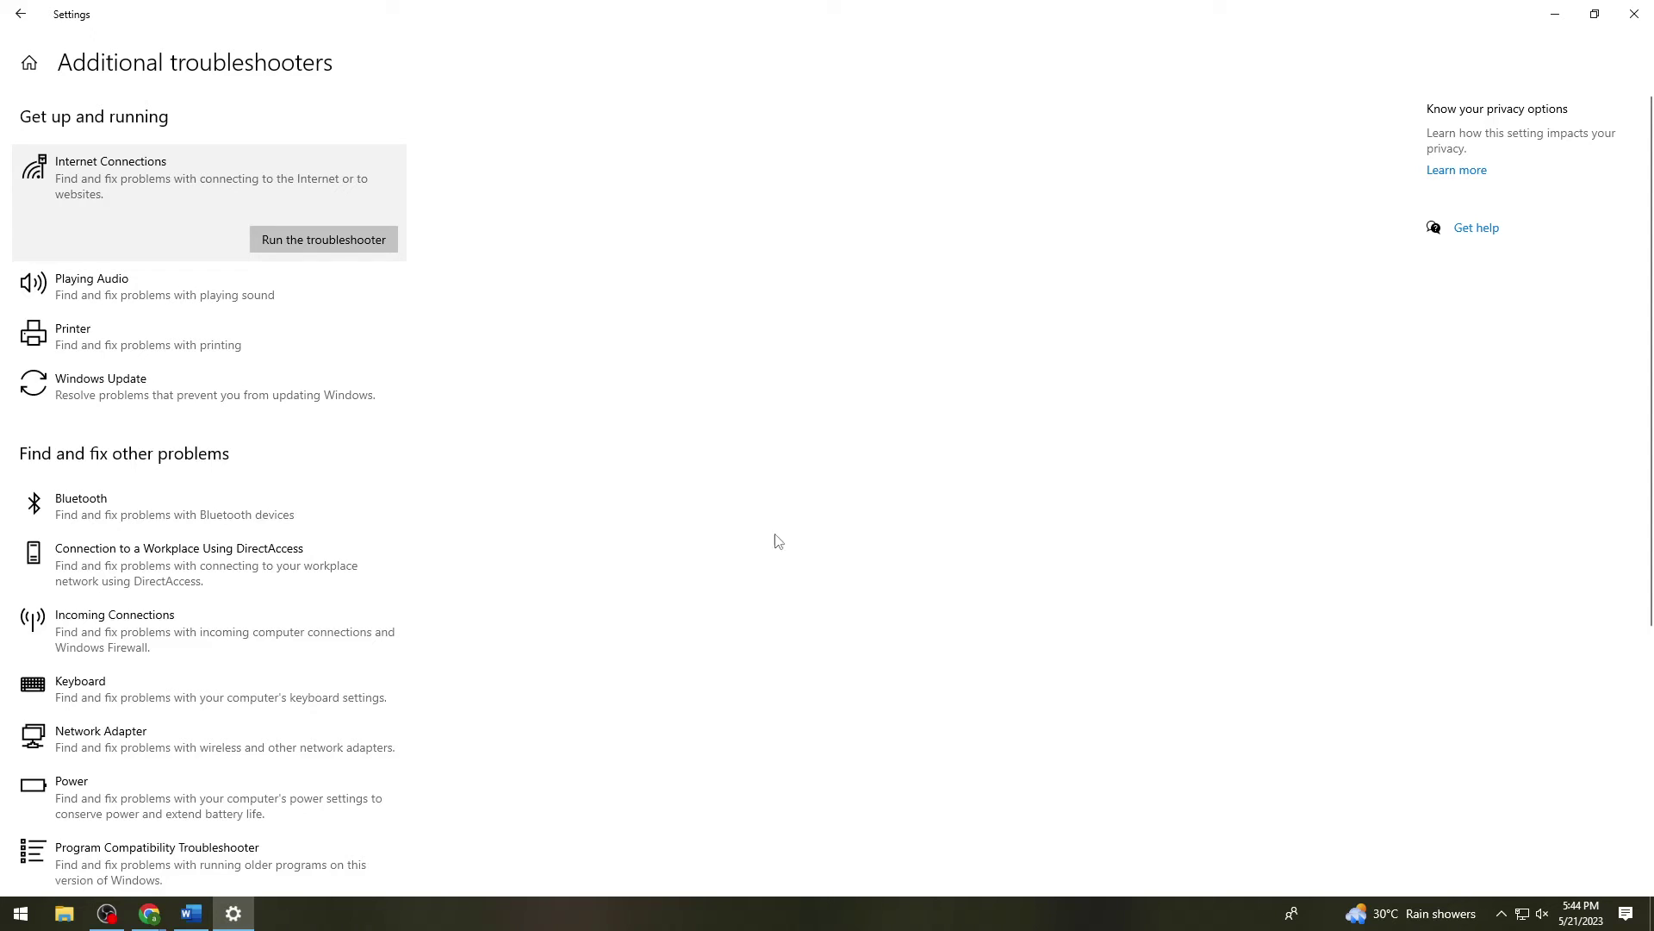
# Close Windows Settings and minimize Chrome to clear the desktop
pyautogui.click(19, 26)
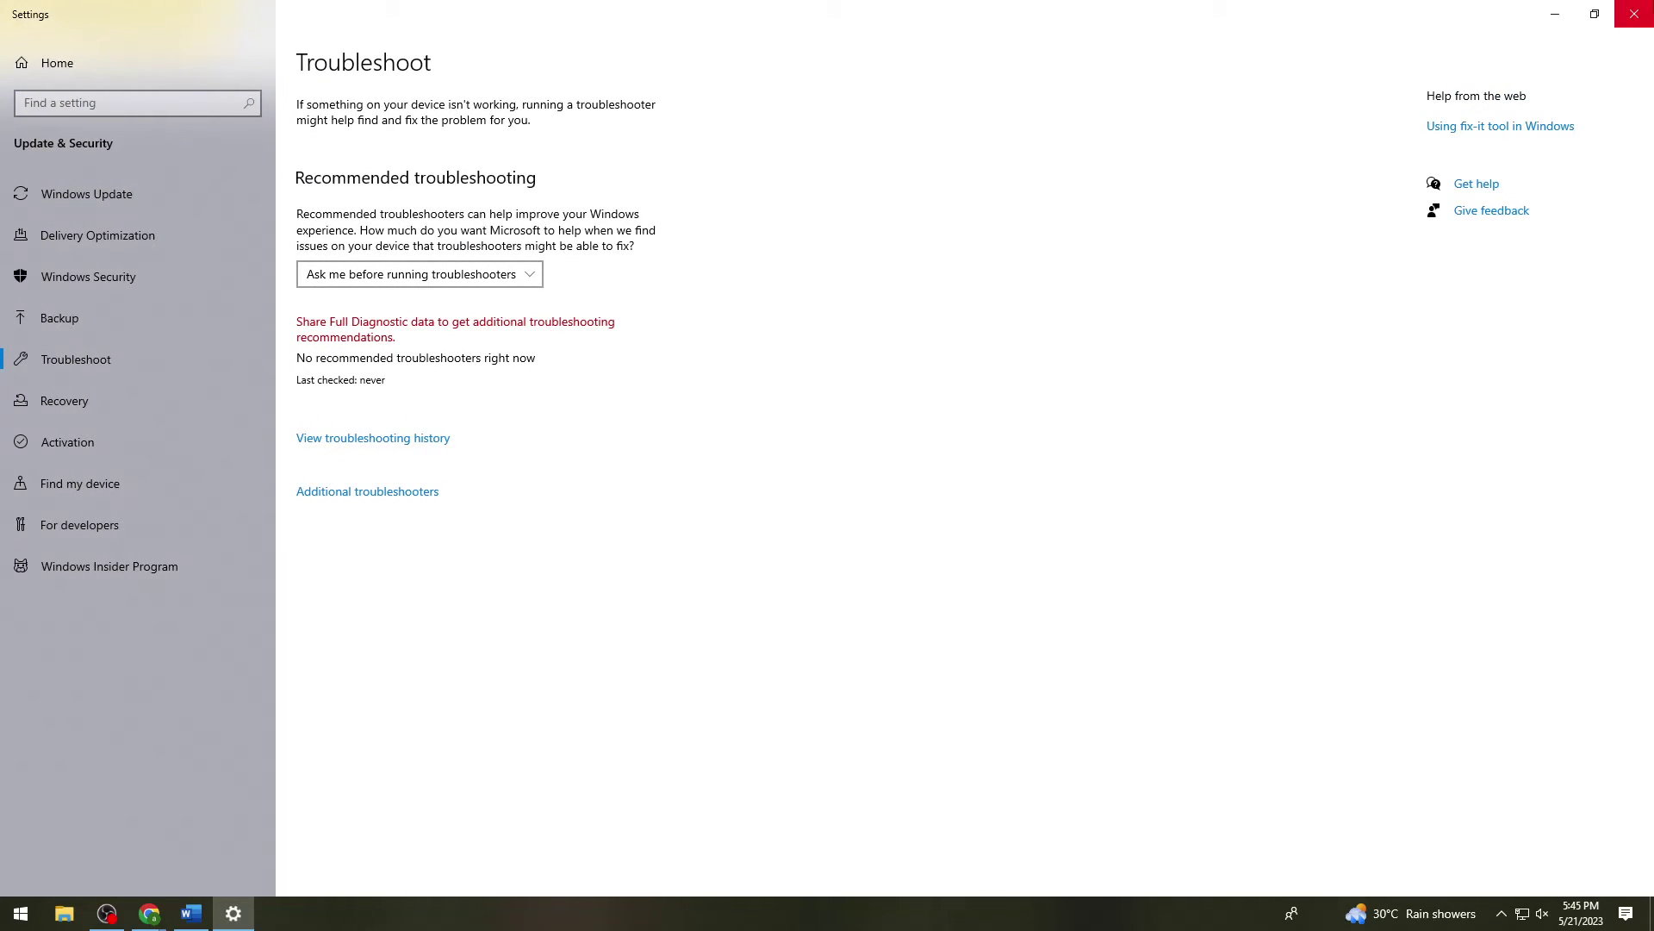
pyautogui.click(1634, 14)
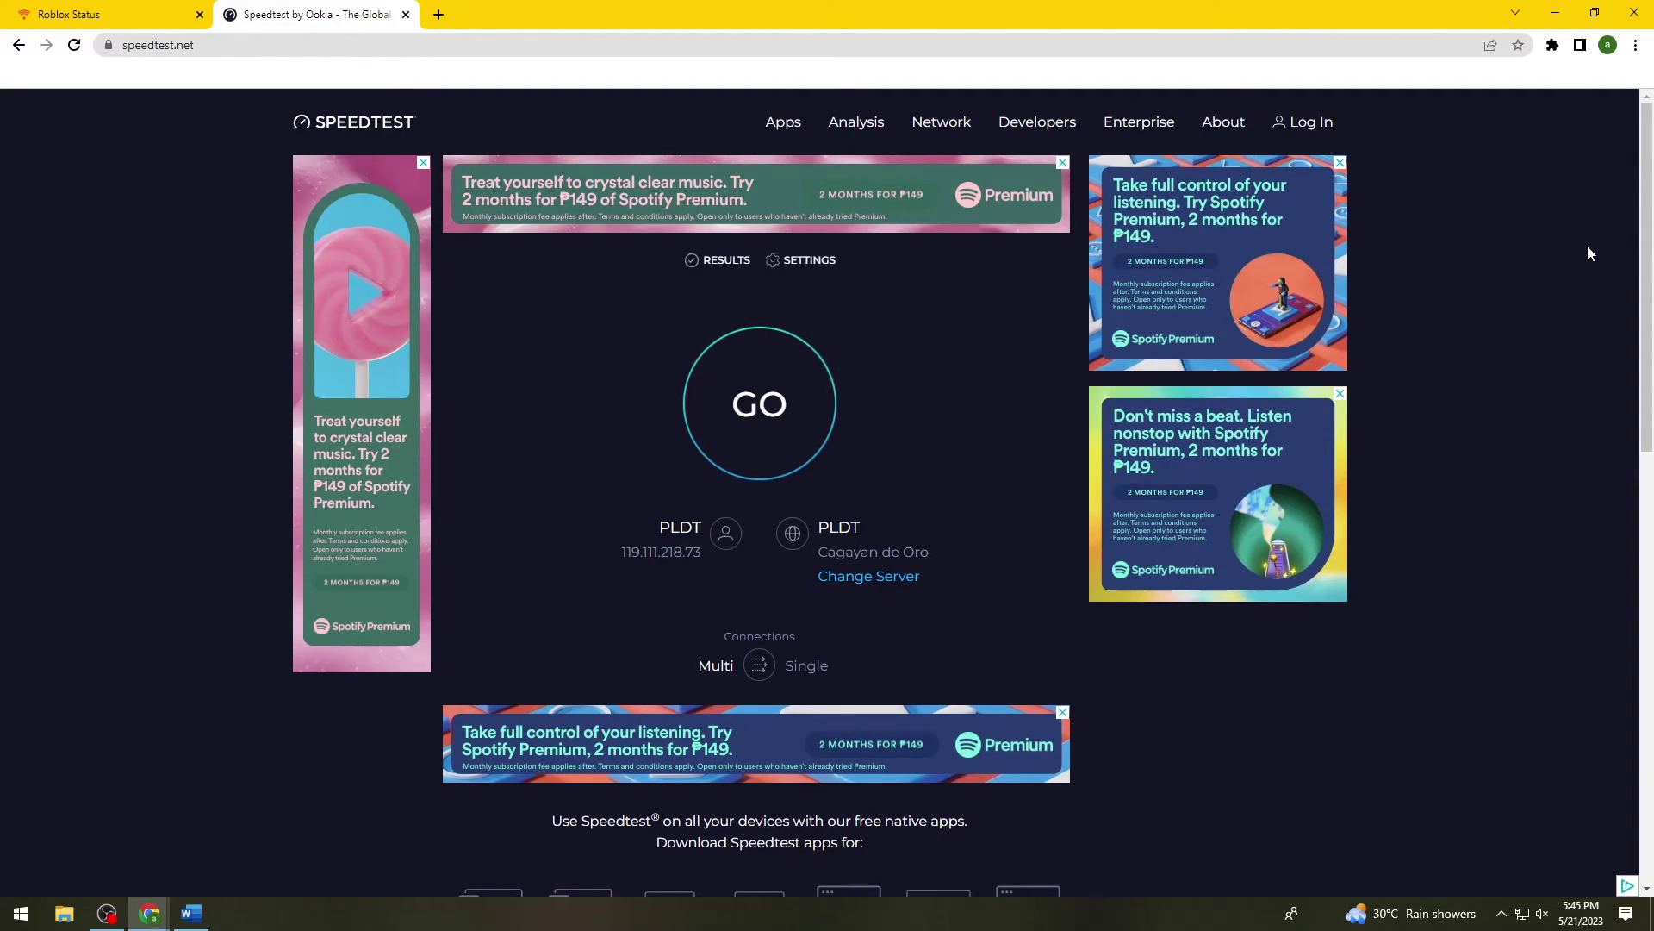
pyautogui.click(1556, 13)
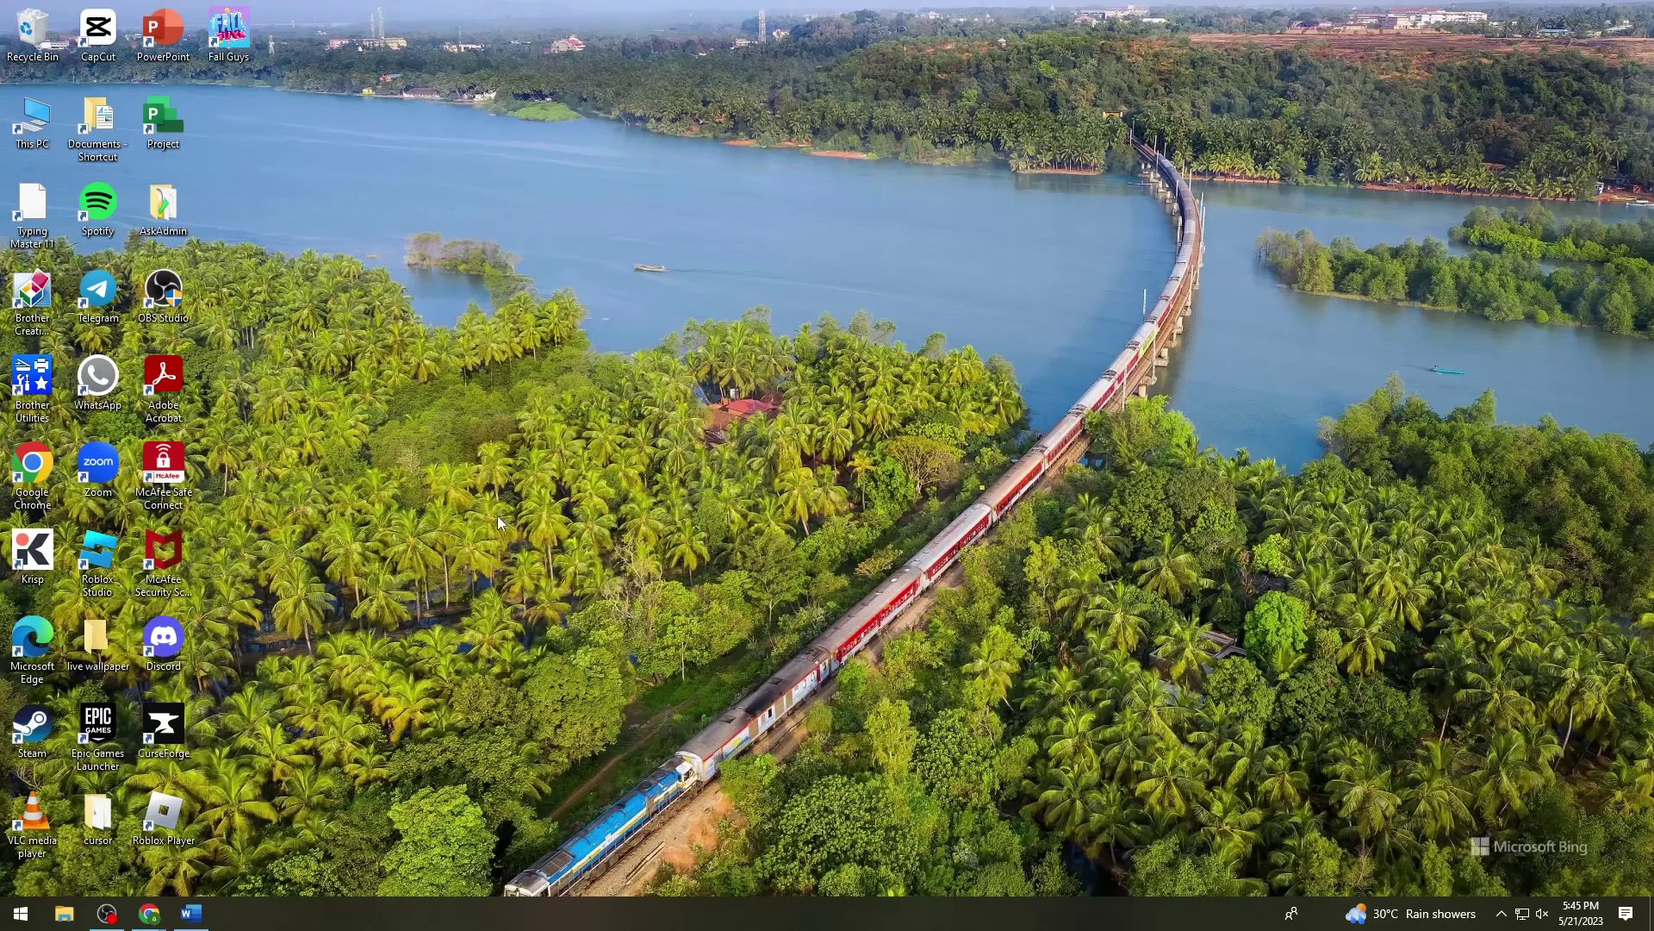
# Search Start for 'roblox' and run Roblox Studio as administrator
pyautogui.click(20, 913)
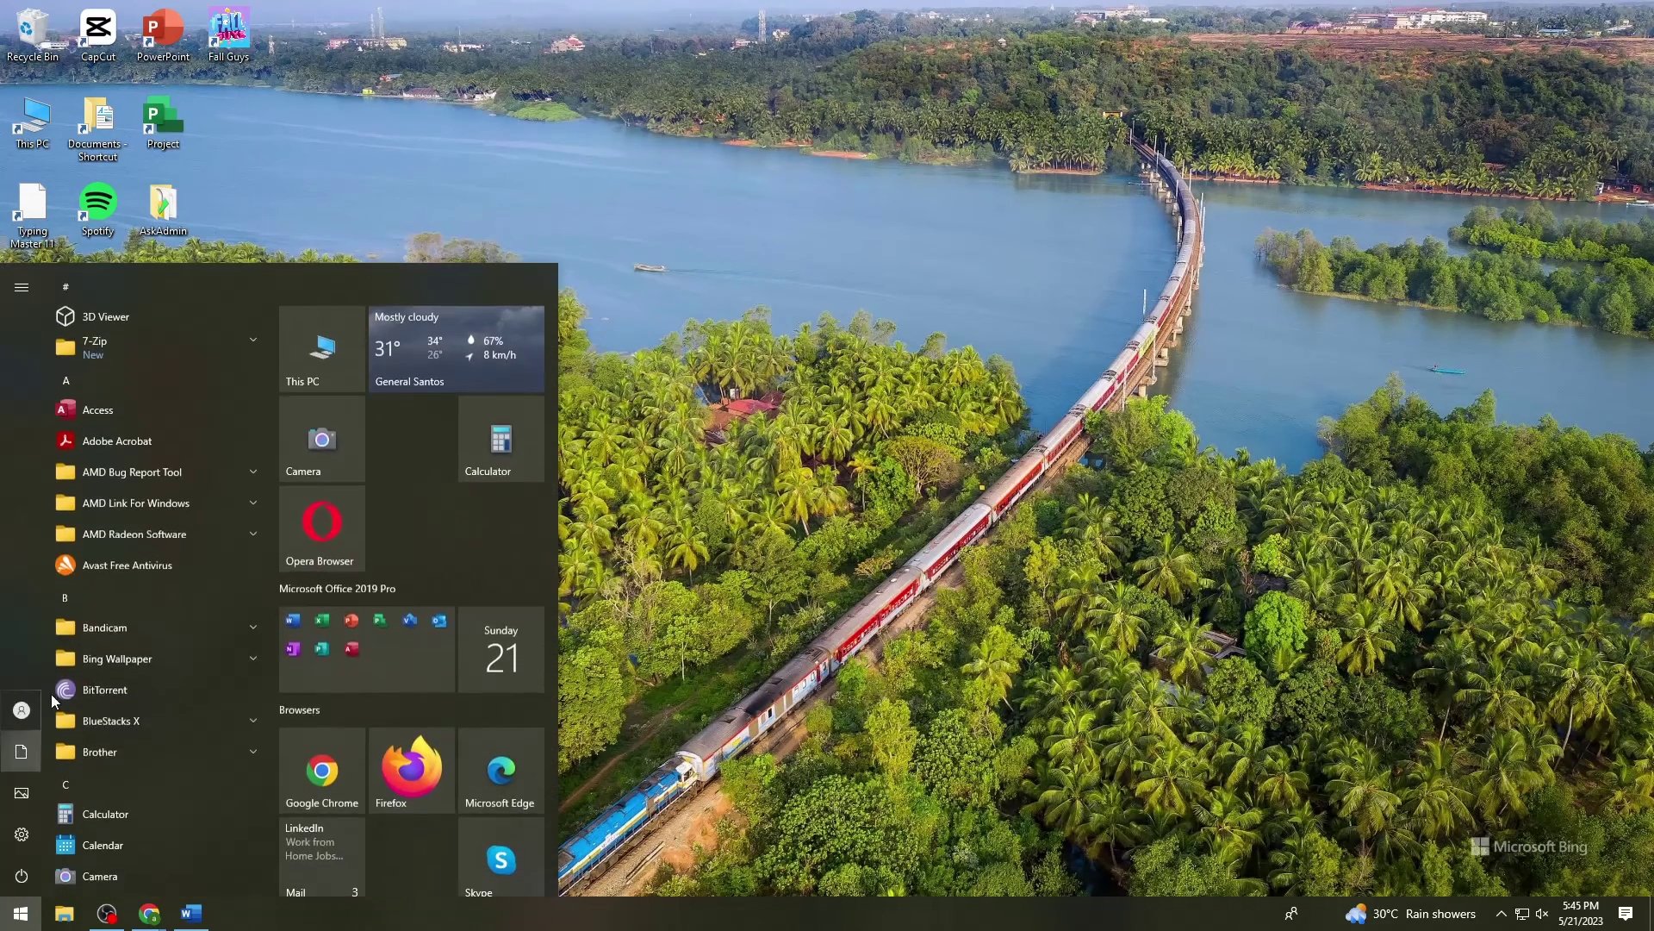
pyautogui.write('rob')
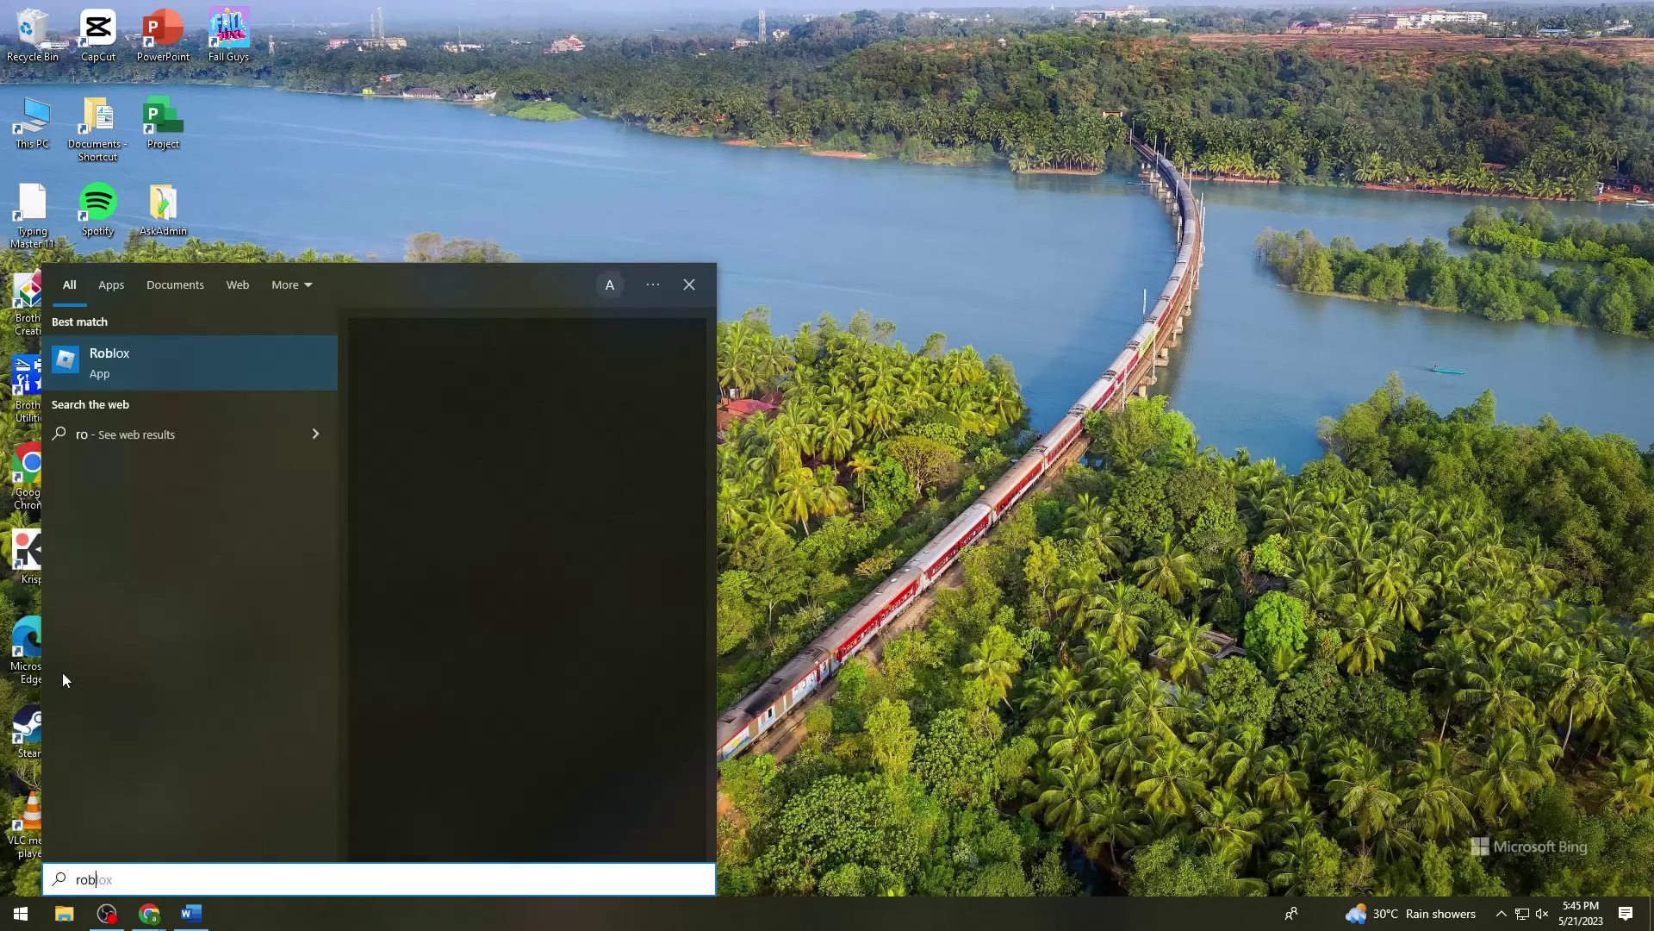
pyautogui.write('lox')
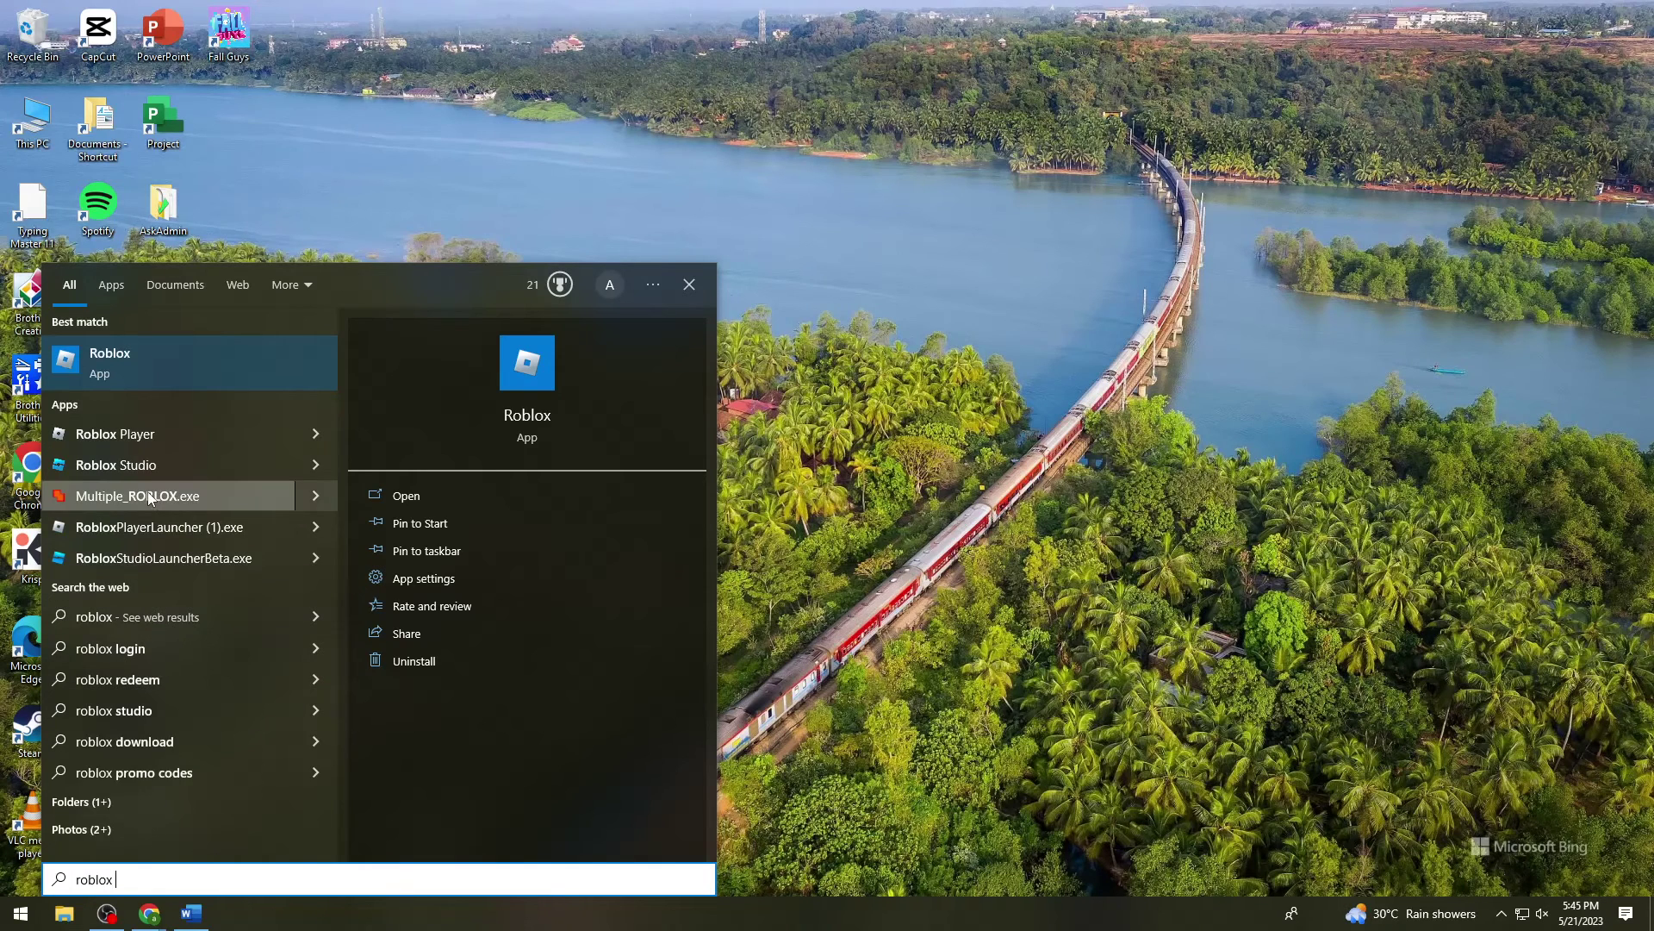
pyautogui.rightClick(150, 472)
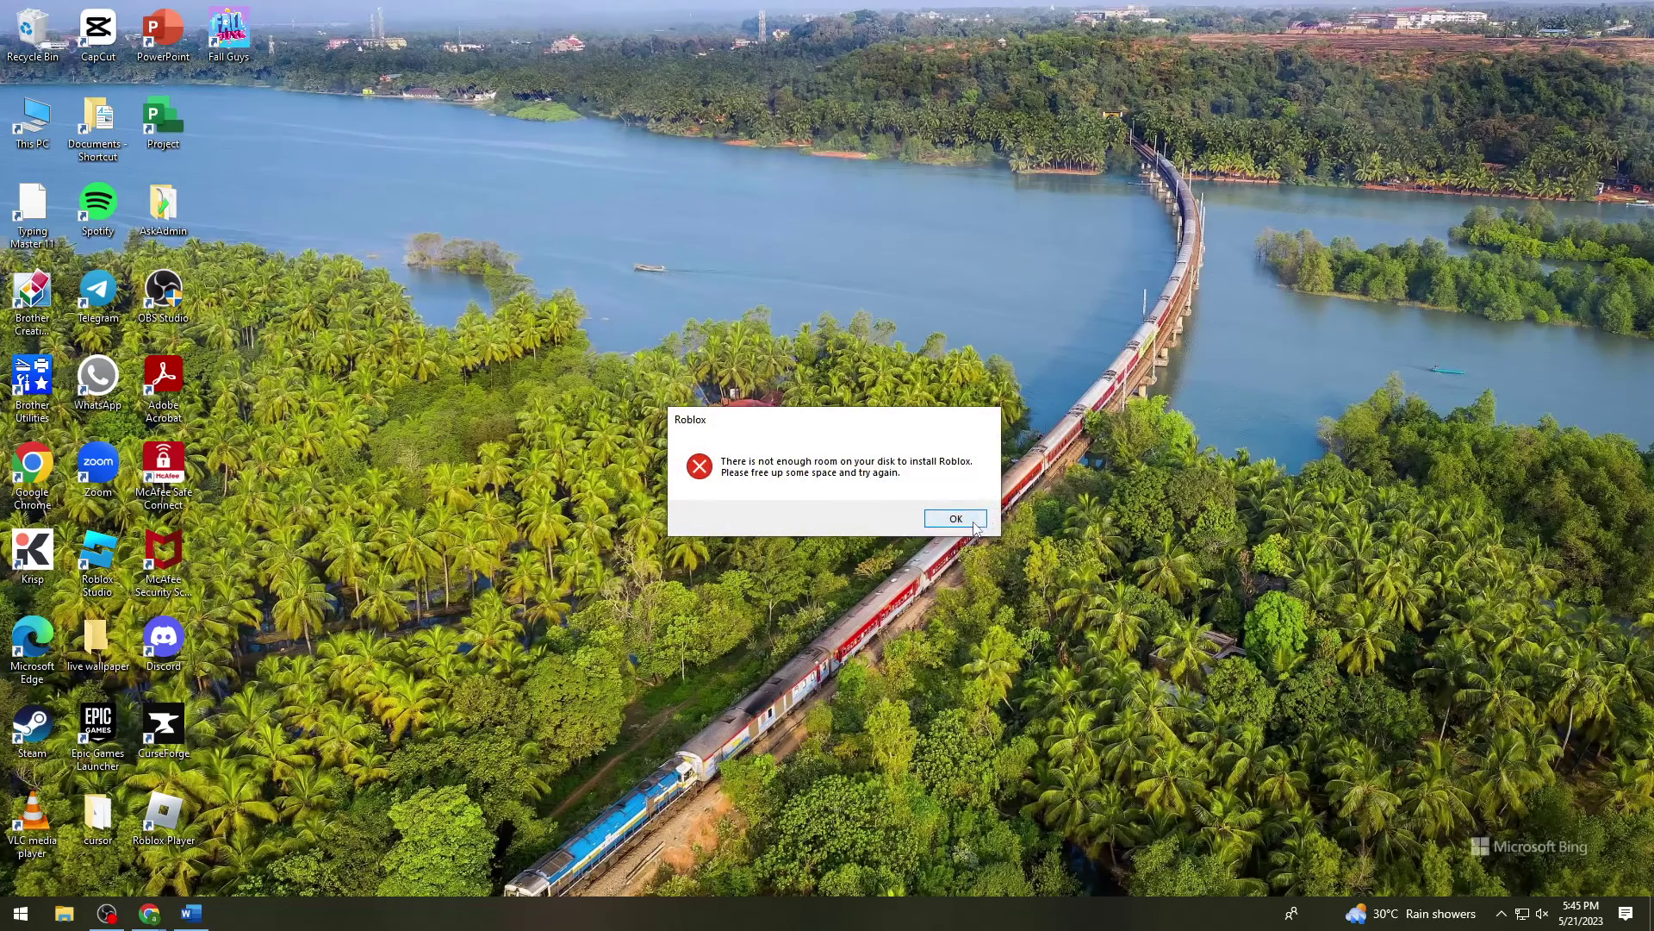
# Dismiss the Roblox not-enough-disk-space error with OK
pyautogui.click(956, 519)
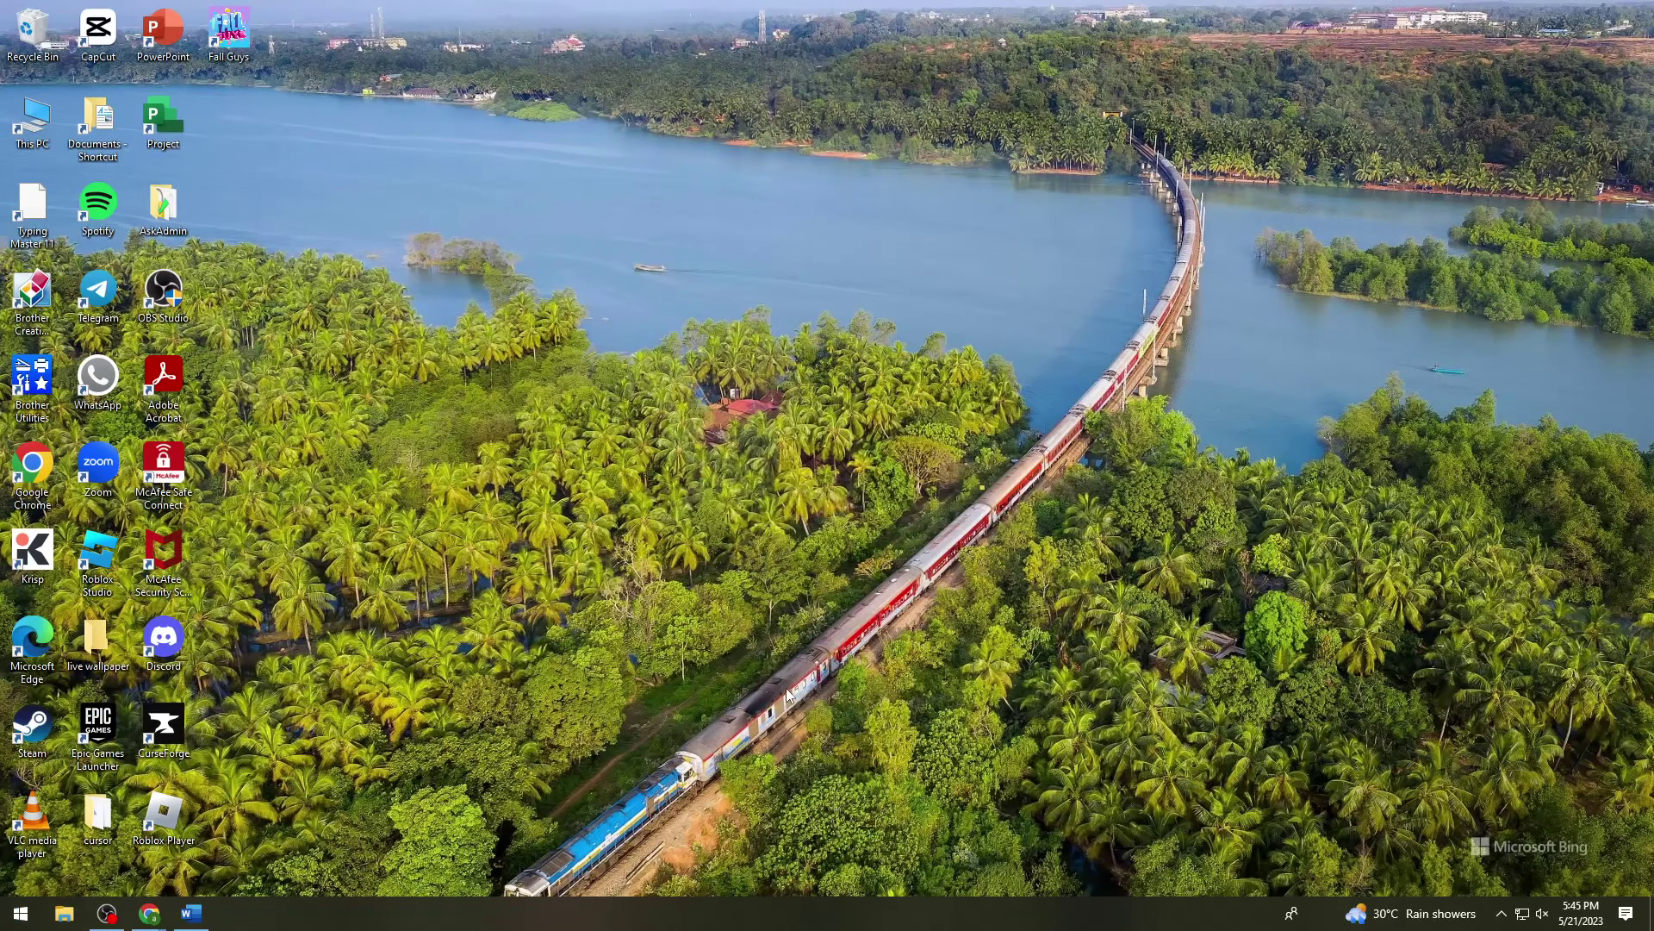